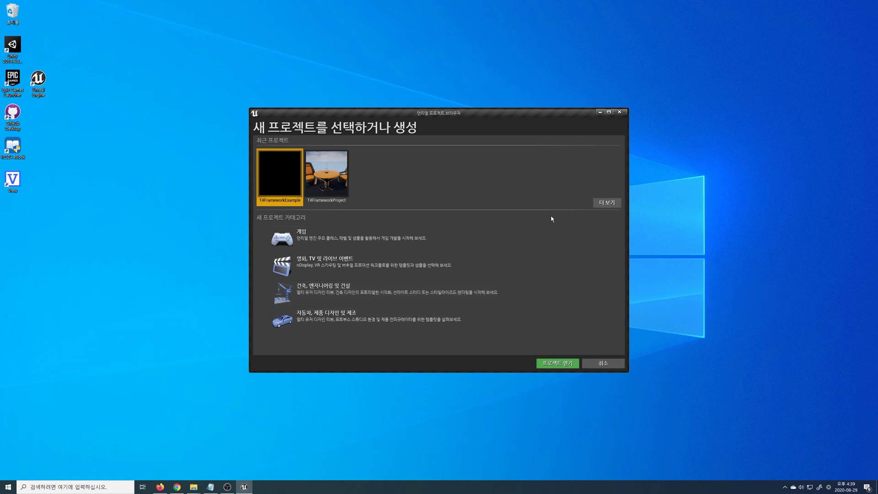
Step: Create a new game project from the blank template and name it MyProject
left_click(446, 231)
left_click(518, 362)
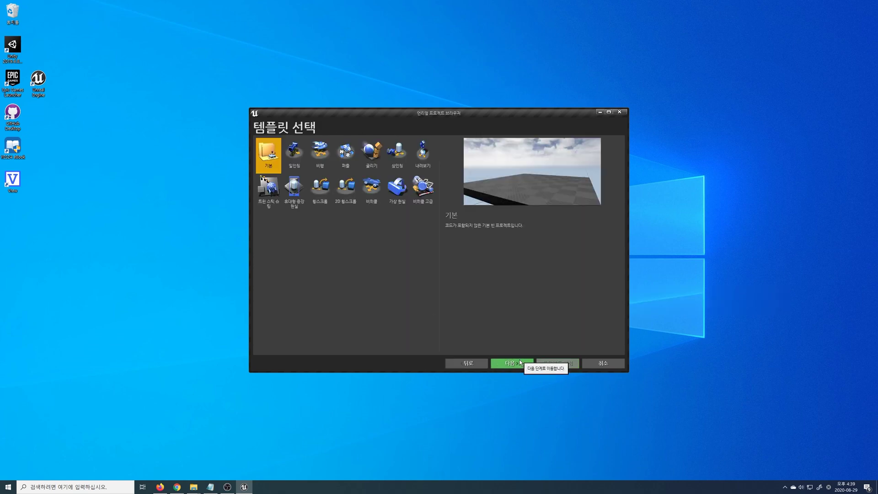
left_click(519, 364)
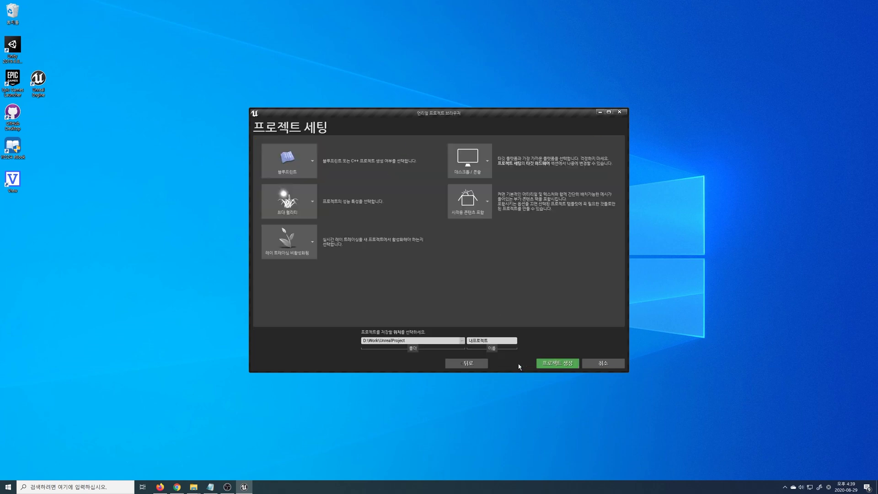
left_click(492, 340)
type("MyProject")
left_click(571, 366)
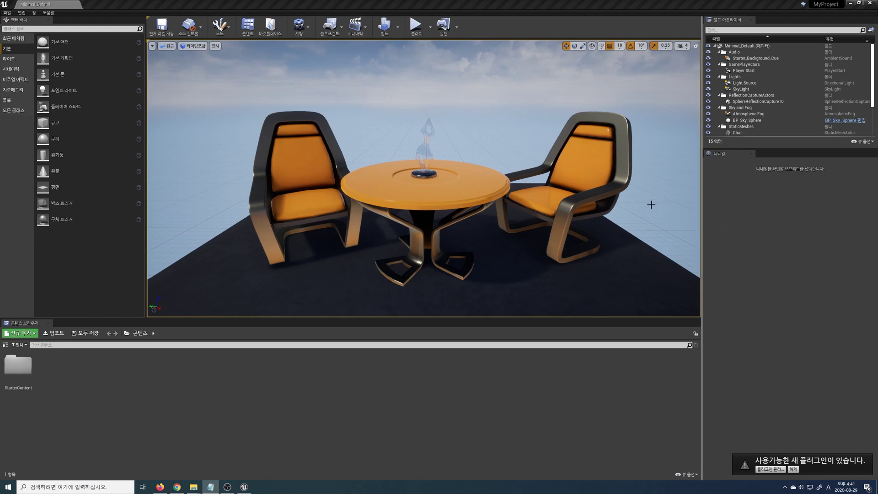
Step: Move, turn and pan the perspective view to look over the chairs, the table and the sky
left_click_drag(623, 197, 594, 224)
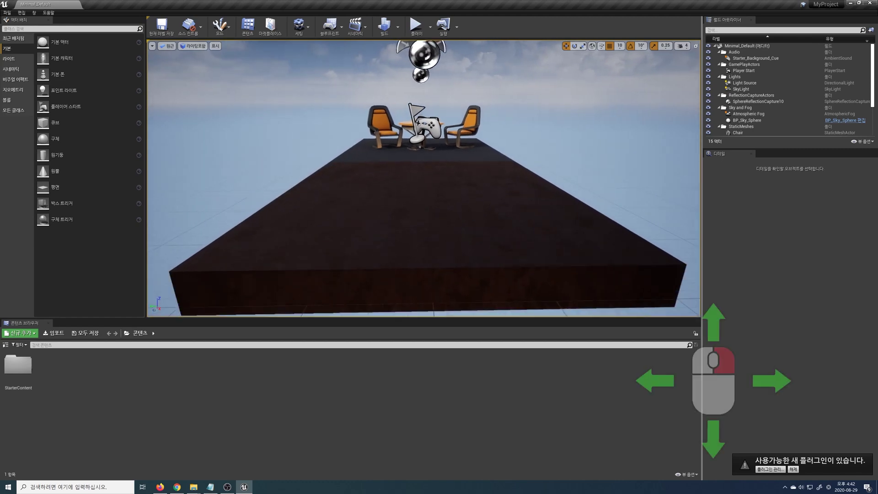
right_click_drag(594, 224, 567, 225)
mouse_move(595, 178)
right_mouse_down()
mouse_move(608, 160)
mouse_move(599, 167)
mouse_move(599, 137)
mouse_move(599, 192)
right_mouse_up()
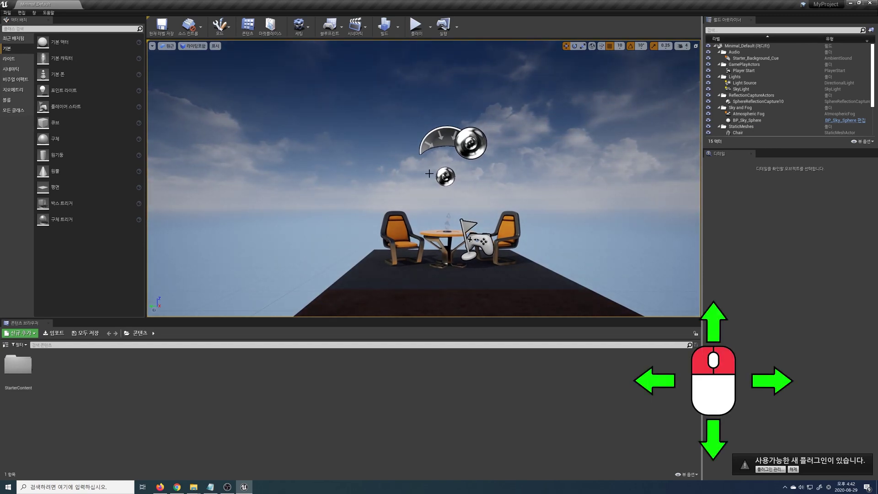
left_click_drag(429, 174, 461, 163)
key("Up")
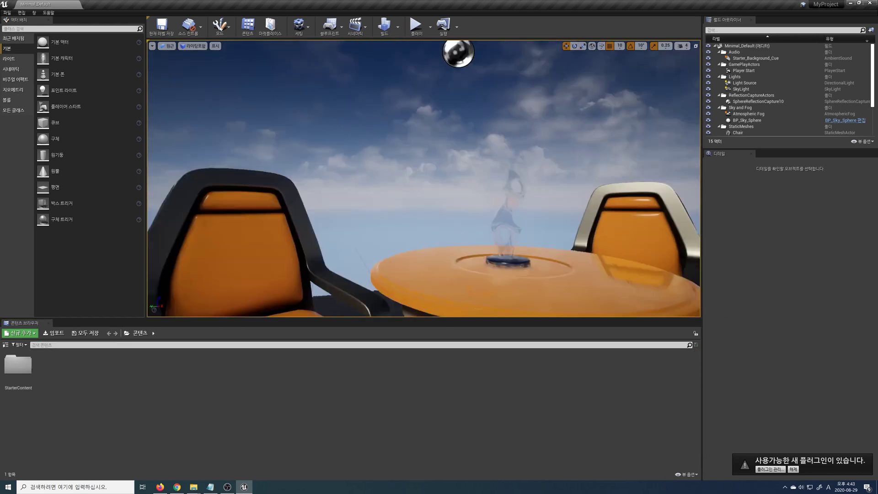
left_click_drag(423, 178, 517, 279)
left_click_drag(508, 182, 489, 162)
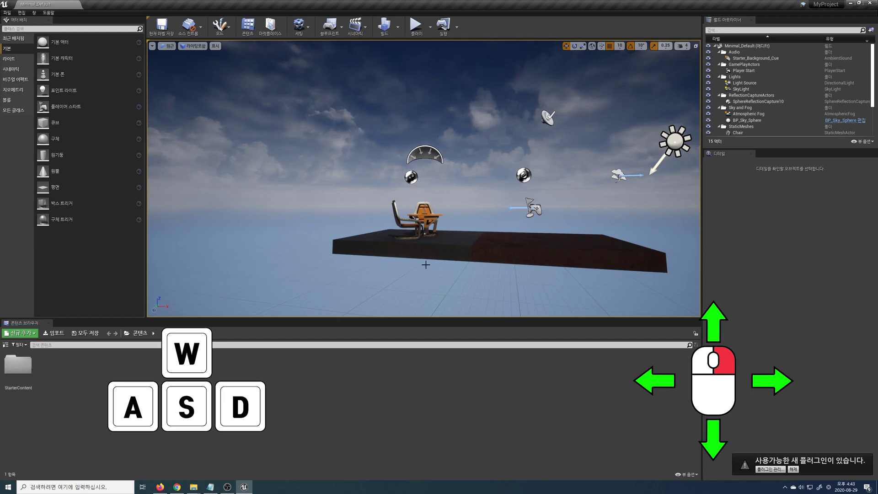
Step: Fly the camera forward, backward and sideways around the floor platform to view the furniture from several sides
mouse_move(389, 225)
right_mouse_down()
mouse_move(676, 225)
mouse_move(439, 225)
mouse_move(484, 225)
mouse_move(484, 206)
mouse_move(389, 224)
right_mouse_up()
key("a")
key("s")
key("w")
key("s")
key("a")
key("w")
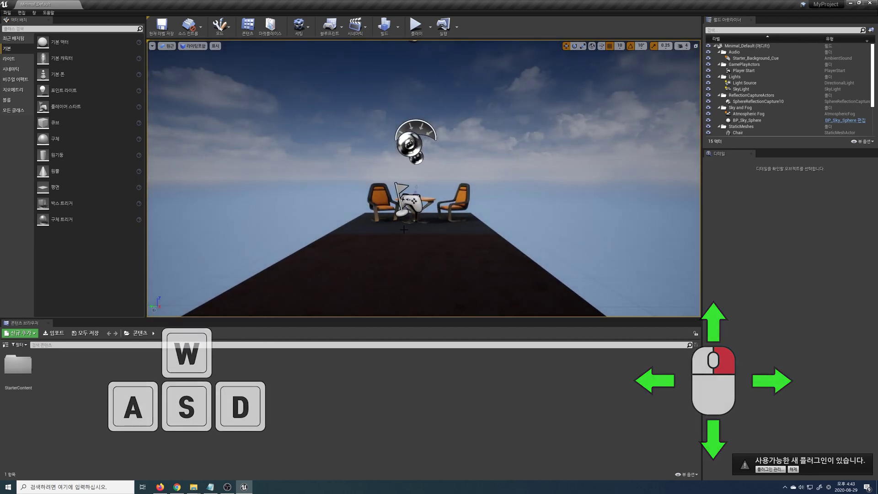
Step: Raise and lower the camera in front of the table and zoom its field of view in and out
key("q")
mouse_move(403, 228)
right_mouse_down()
mouse_move(404, 247)
mouse_move(404, 228)
right_mouse_up()
key("q")
key("e")
key("q")
key("e")
key("q")
key("z")
key("c")
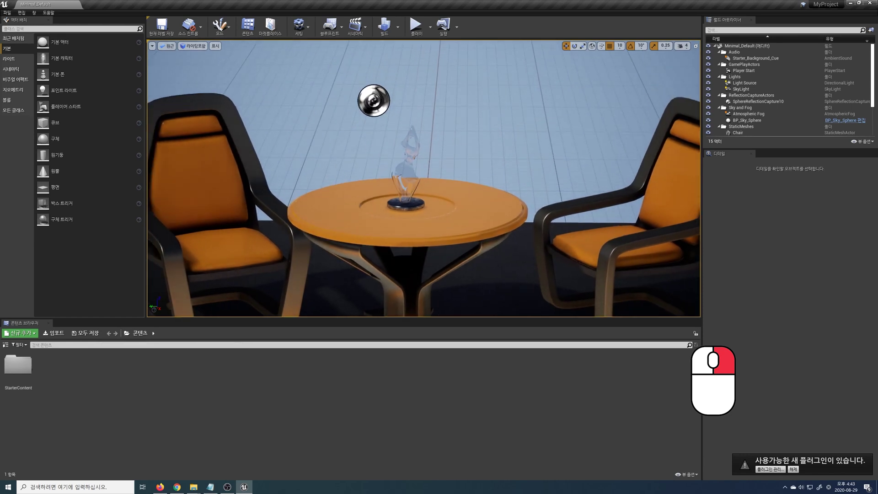
right_click_drag(405, 228, 404, 228)
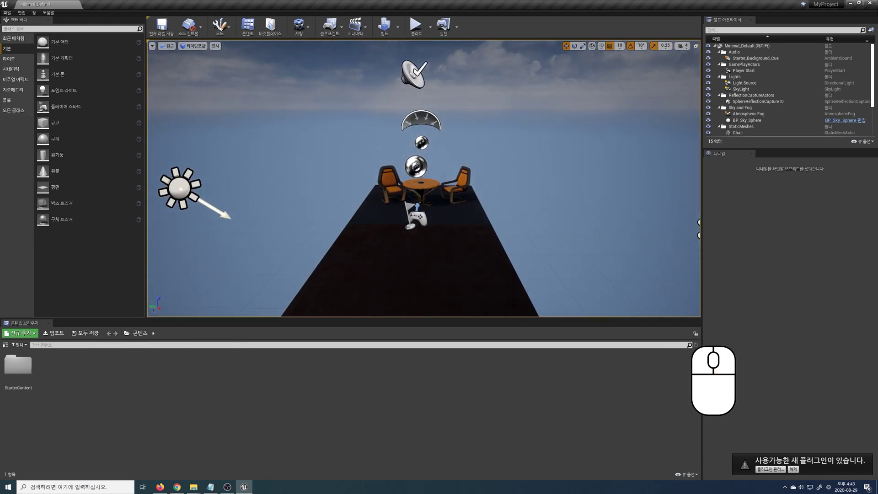
Step: Fly the camera back and forth over the level, ending far away from the floor platform
right_click_drag(406, 227, 407, 227)
key("a")
key("s")
key("w")
key("s")
key("w")
key("s")
key("w")
key("s")
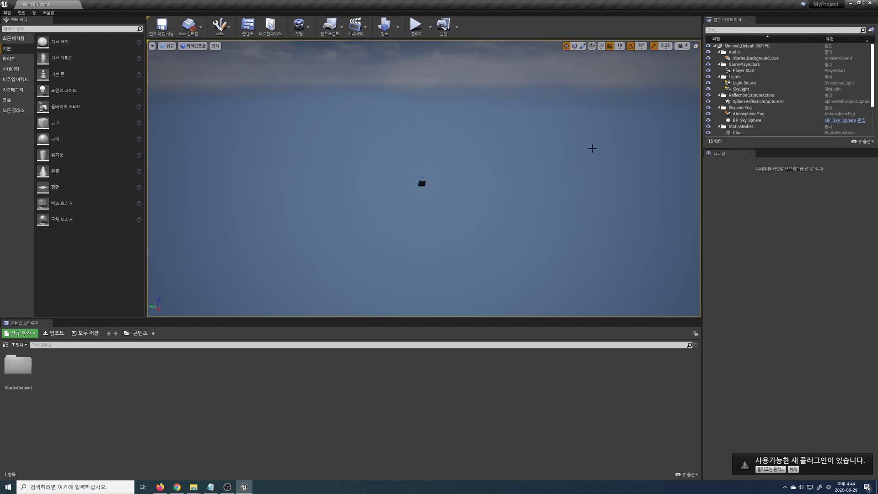
Step: Select the first Chair in the StaticMeshes folder and focus the view on it
scroll(745, 98, "down", 2)
left_click(745, 100)
double_click(738, 99)
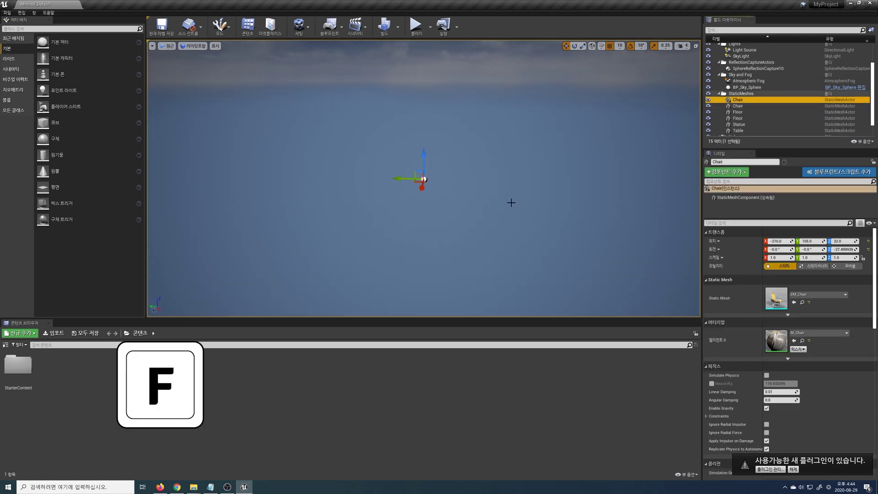
key("f")
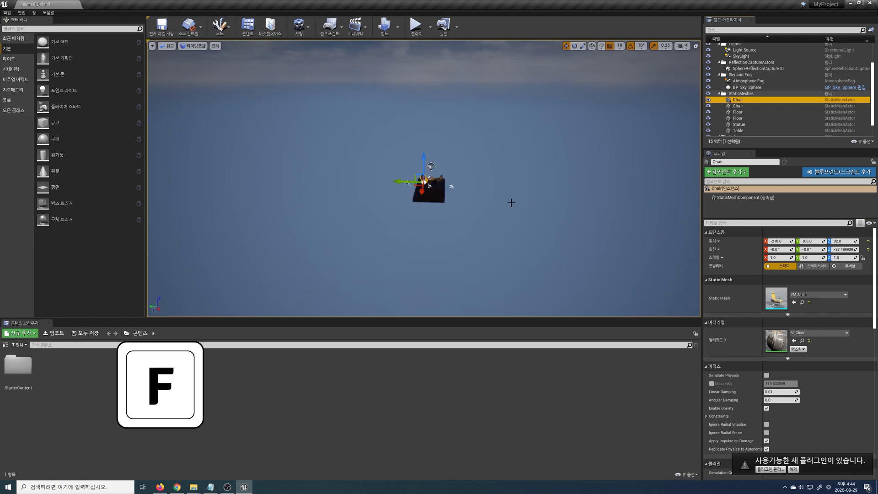
Step: Fly the camera away from the selected chair and bring it back into focus
right_click_drag(511, 202, 526, 203)
key("s")
key("s")
key("w")
key("s")
scroll(650, 225, "up", 4)
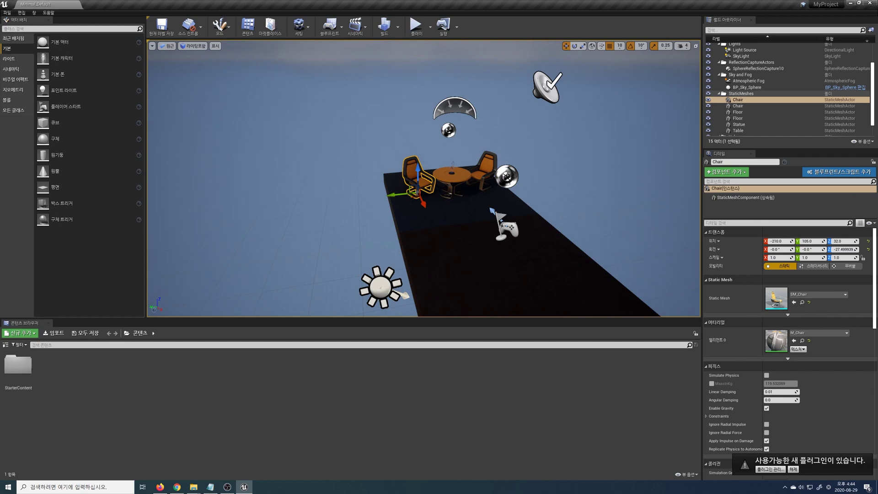
double_click(748, 99)
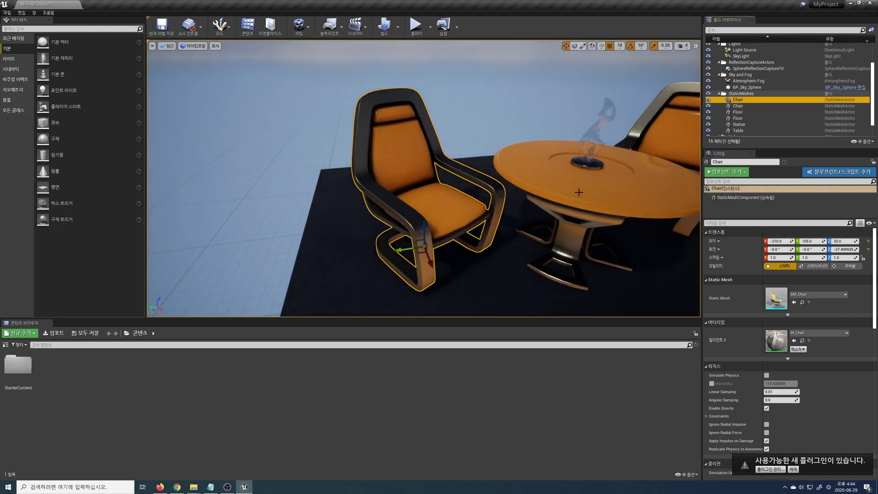
Step: Orbit around the focused chair and dolly out until both chairs and the table are in view
left_click_drag(578, 192, 182, 188, "alt")
right_click_drag(424, 192, 423, 218, "alt")
mouse_move(320, 192)
right_mouse_down("alt")
mouse_move(320, 215)
mouse_move(320, 164)
mouse_move(320, 194)
right_mouse_up("alt")
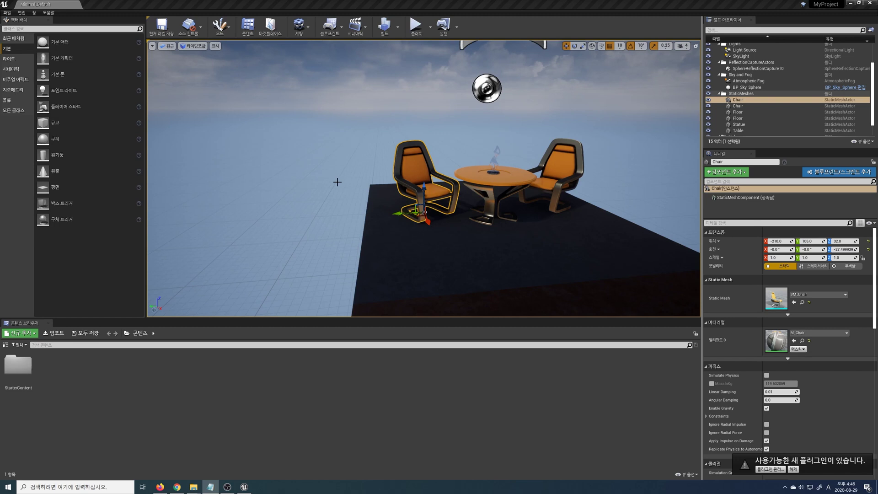
Step: Switch the viewport to the top orthographic view and set its view mode to Lit
left_click(167, 48)
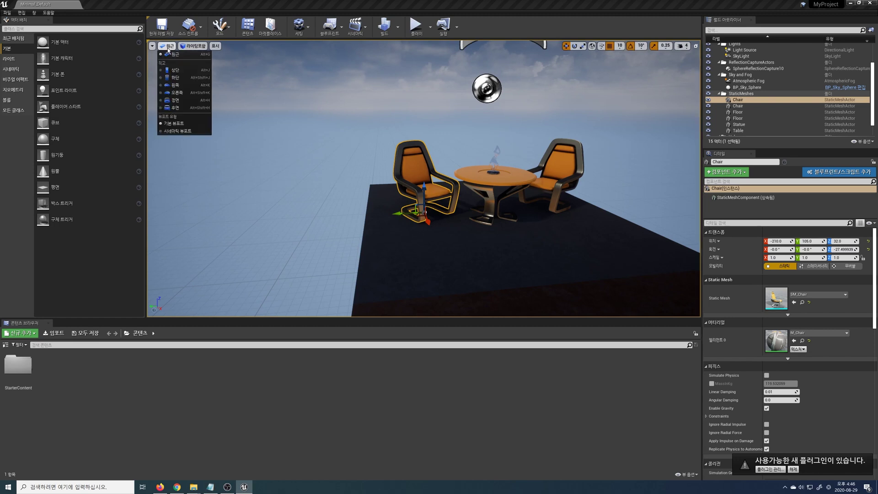
left_click(201, 71)
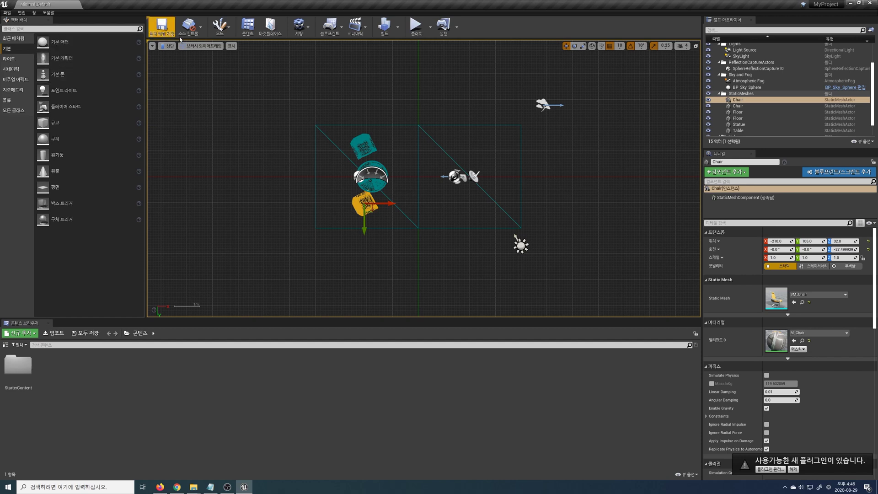
left_click(203, 46)
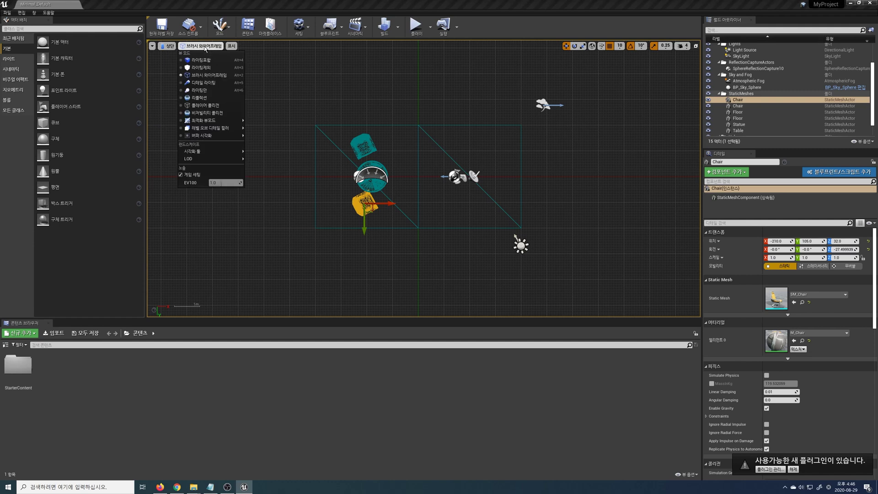
left_click(201, 60)
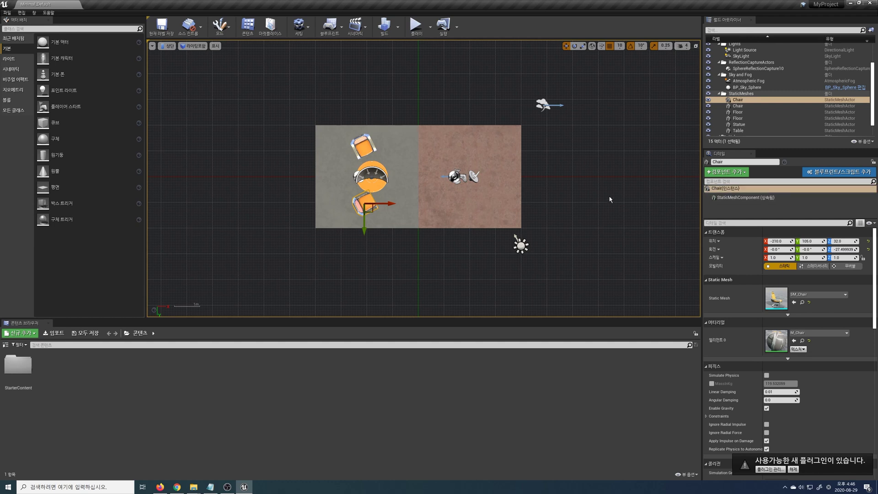
Step: Try a marquee selection in the top view, clear the selection, and pan and zoom over the floor
left_click(255, 95)
left_click_drag(352, 186, 595, 268)
left_click(596, 270)
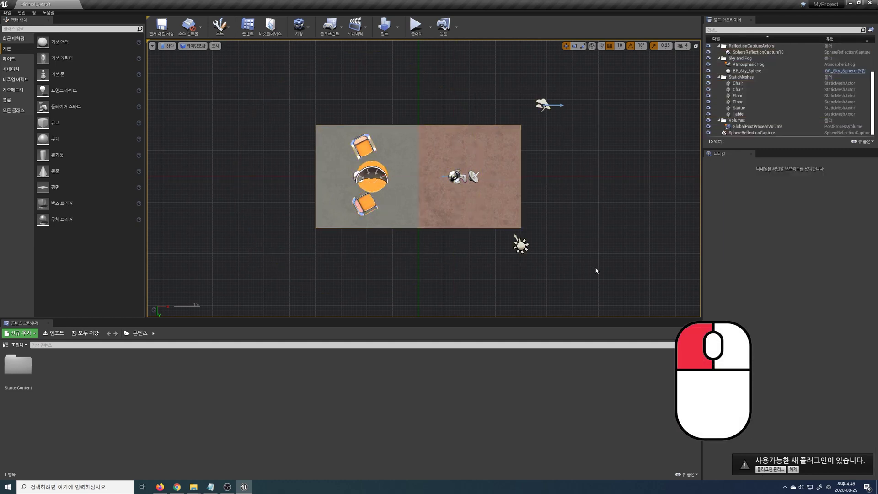
right_click_drag(352, 107, 492, 182)
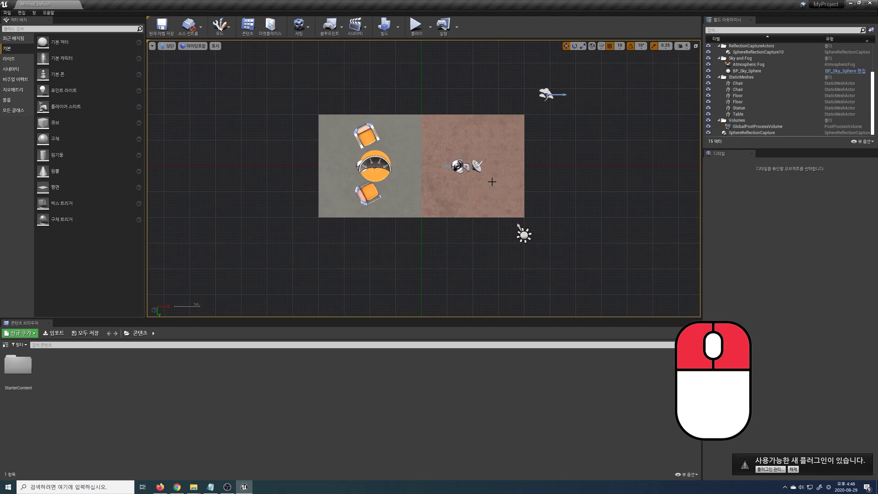
scroll(492, 182, "up", 3)
scroll(492, 182, "down", 8)
scroll(485, 178, "up", 7)
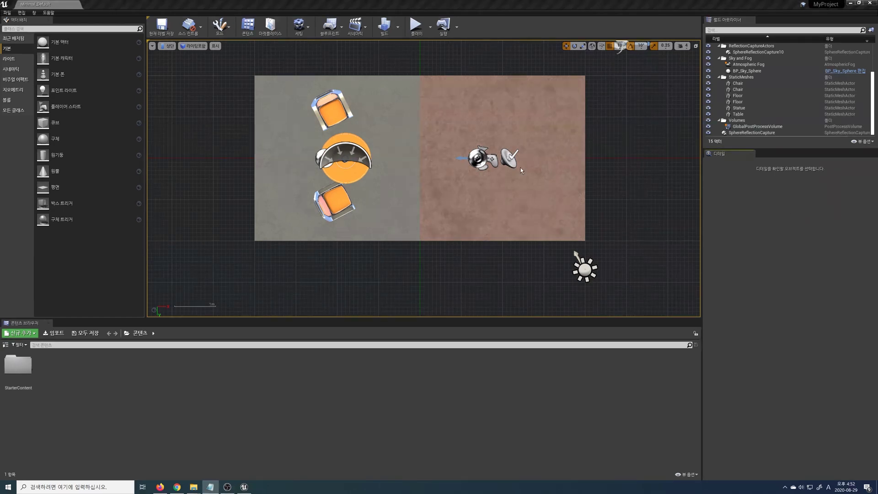
Step: Return the viewport to the perspective view with the chairs, table and floor in sight
left_click(167, 46)
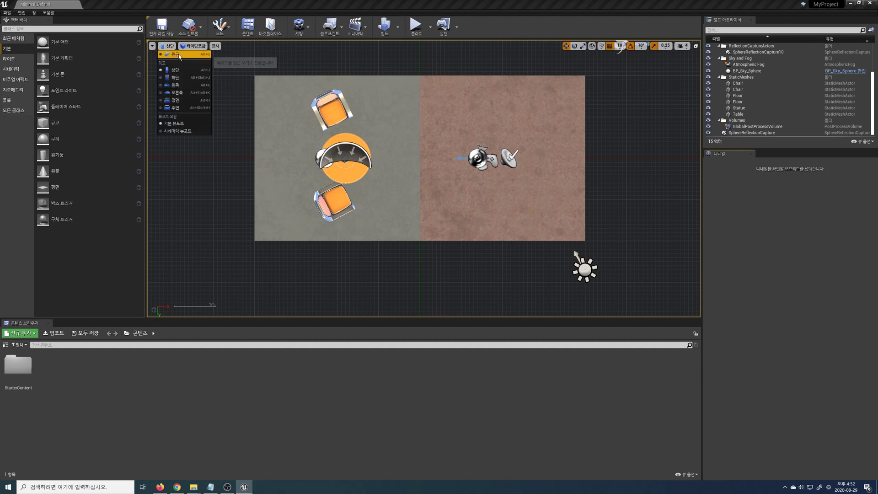
left_click(206, 56)
mouse_move(585, 148)
middle_mouse_down()
mouse_move(572, 146)
mouse_move(593, 149)
middle_mouse_up()
scroll(591, 148, "down", 3)
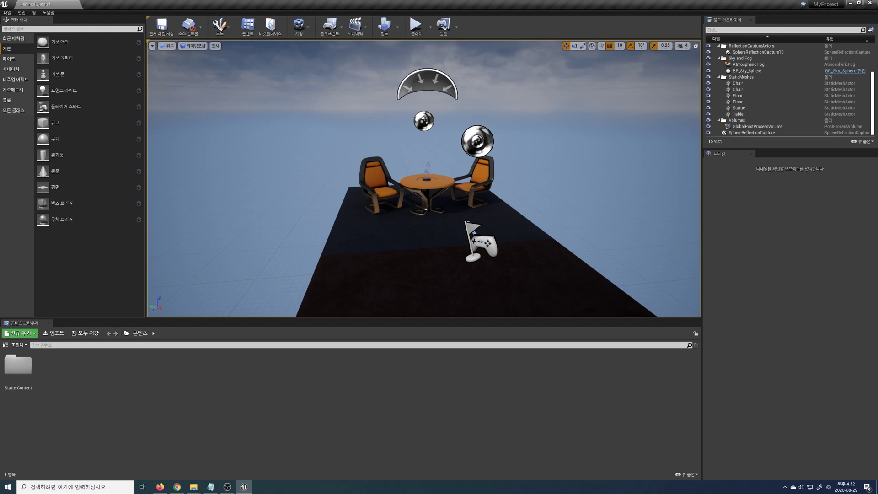
Step: Multi-select both chairs, the table and the statue, adding the dark floor and removing it again
left_click(379, 190)
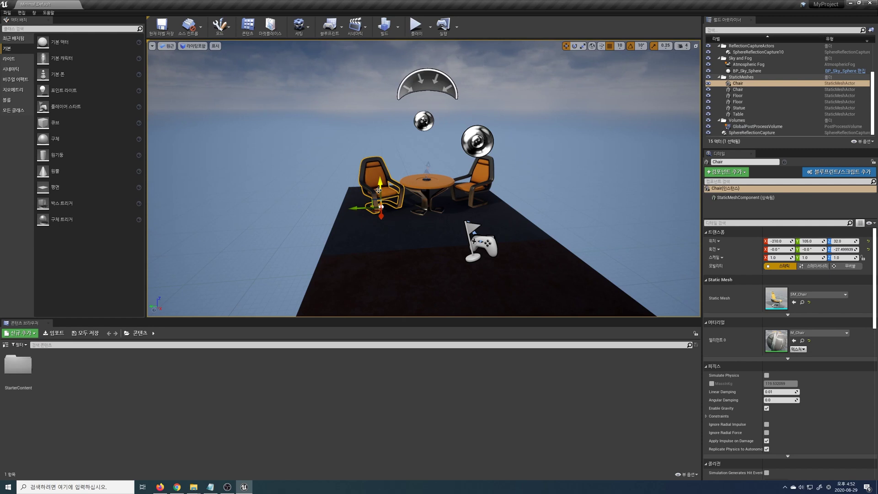
left_click_drag(428, 188, 428, 187, "ctrl")
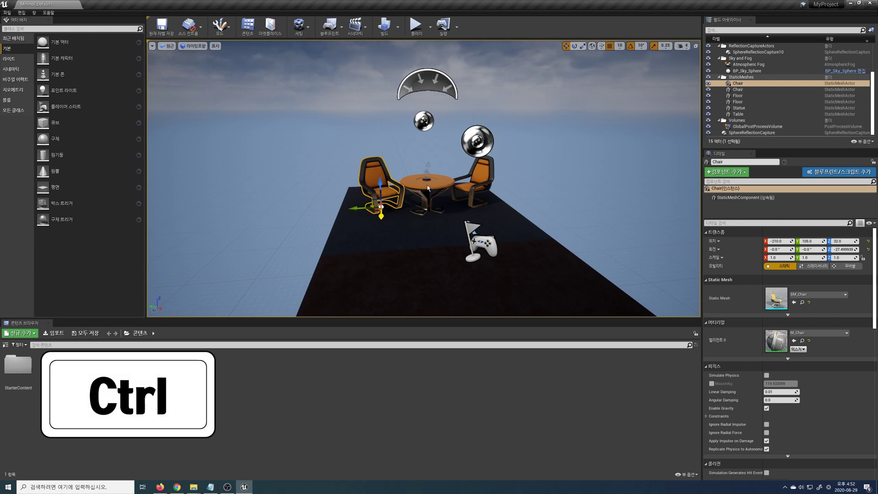
left_click(428, 184, "ctrl")
left_click(417, 195, "ctrl")
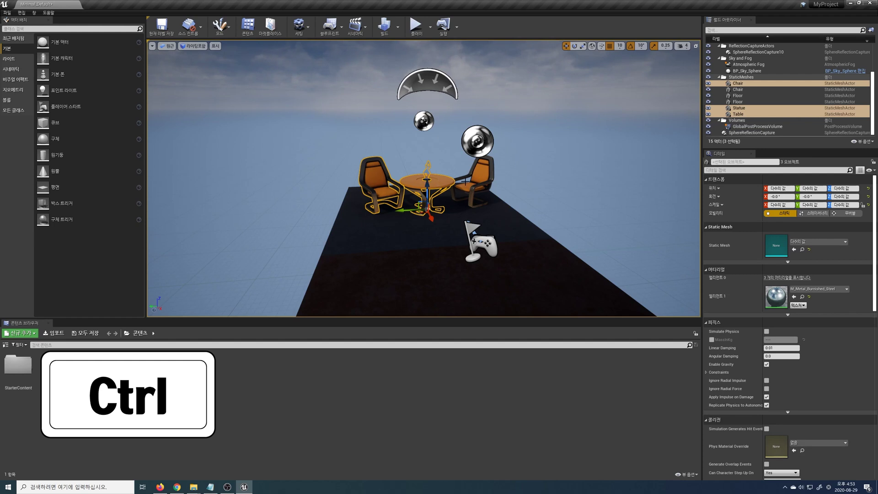
left_click(467, 184, "ctrl")
left_click(410, 237, "ctrl")
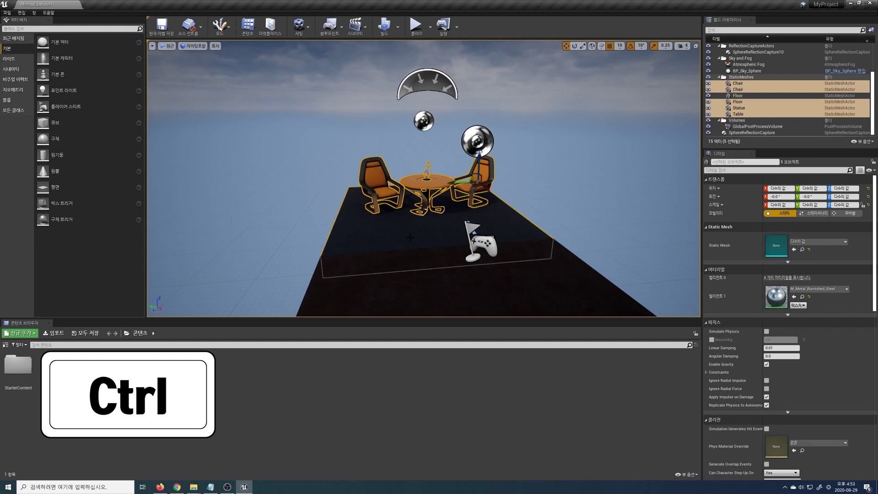
left_click(446, 229, "ctrl")
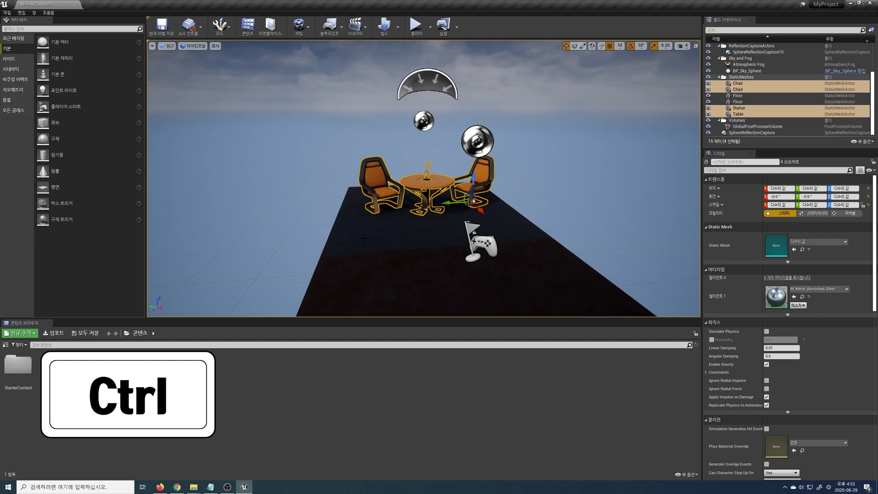
Step: Remove the table, the statue and the right-hand chair from the selection and add the sky sphere
left_click(428, 192, "ctrl")
left_click(427, 170, "ctrl")
left_click(428, 169, "ctrl")
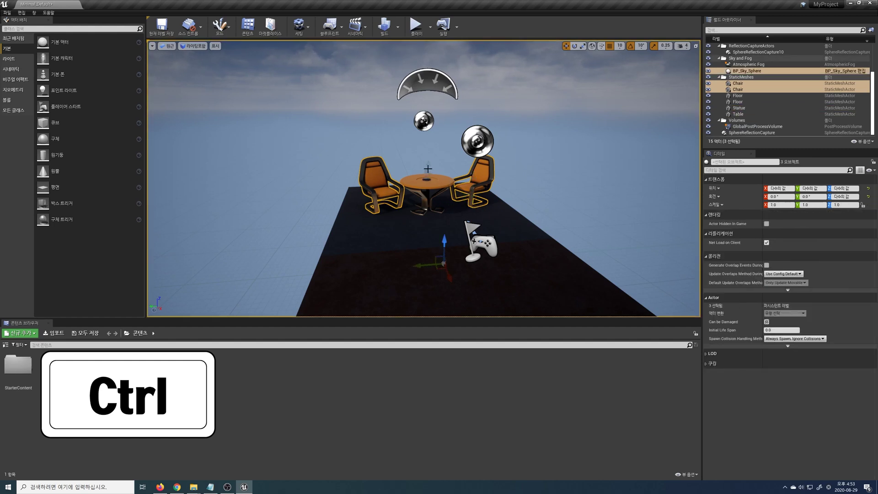
left_click(484, 181, "ctrl")
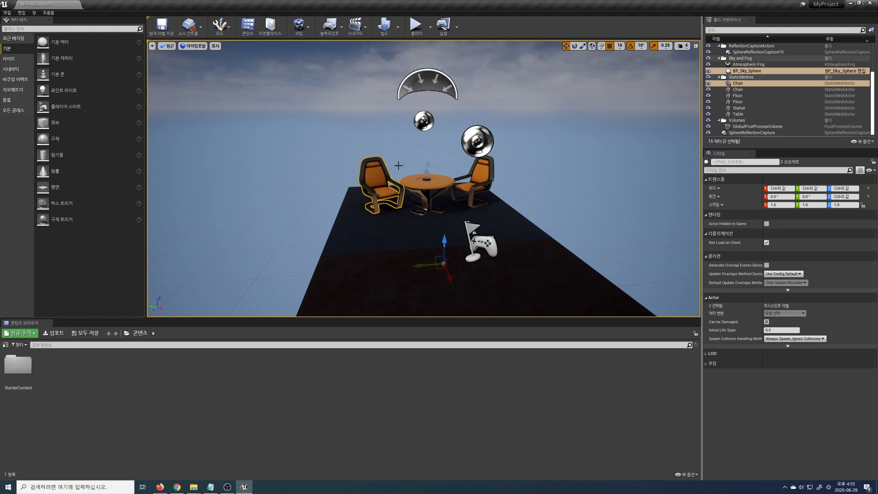
Step: Select only the left-hand chair and switch its transform gizmo through rotate and scale back to move
left_click(382, 178)
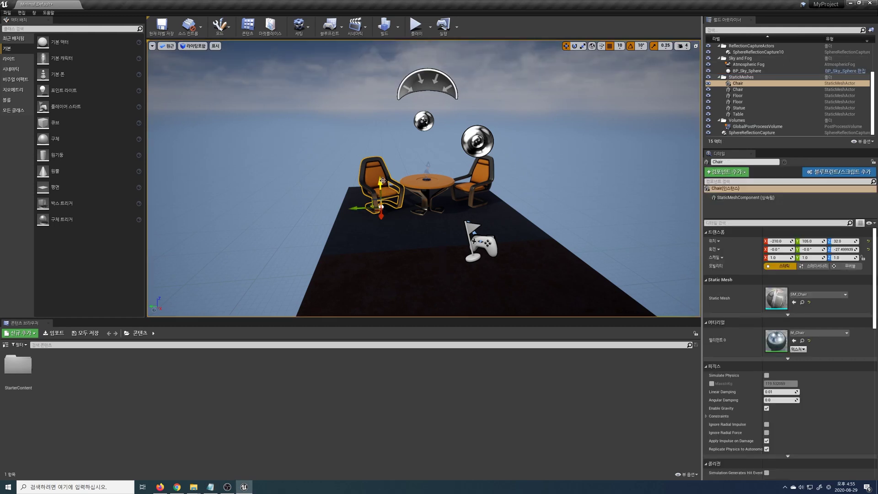
left_click(574, 45)
left_click(583, 46)
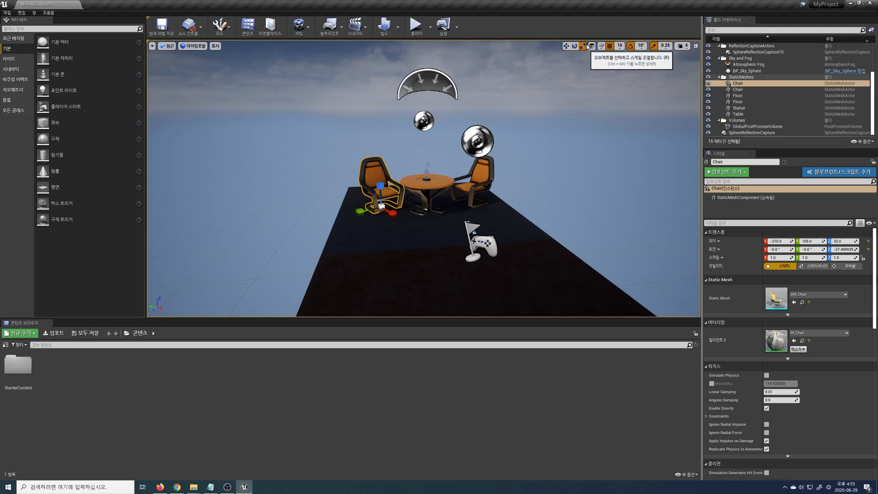
left_click(566, 46)
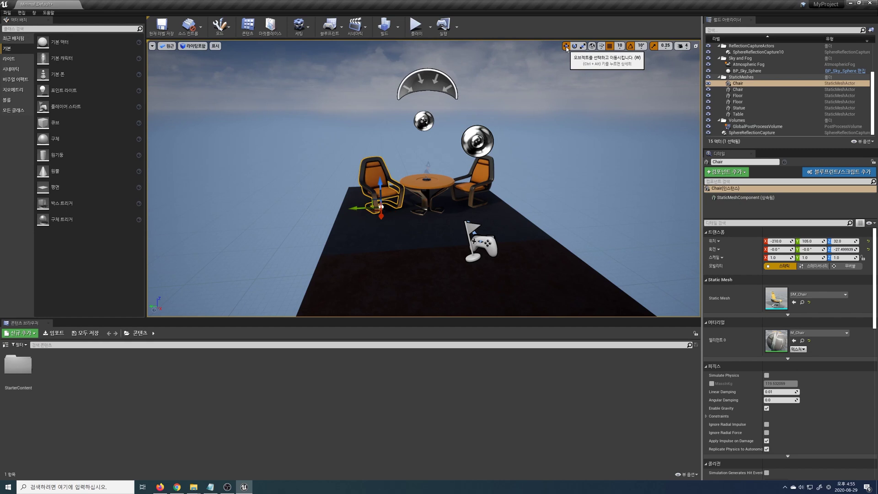
Step: Try moving the left-hand chair along its Z axis and its X axis, undoing each move
key("a")
mouse_move(423, 178)
right_mouse_down()
mouse_move(538, 187)
mouse_move(424, 178)
right_mouse_up()
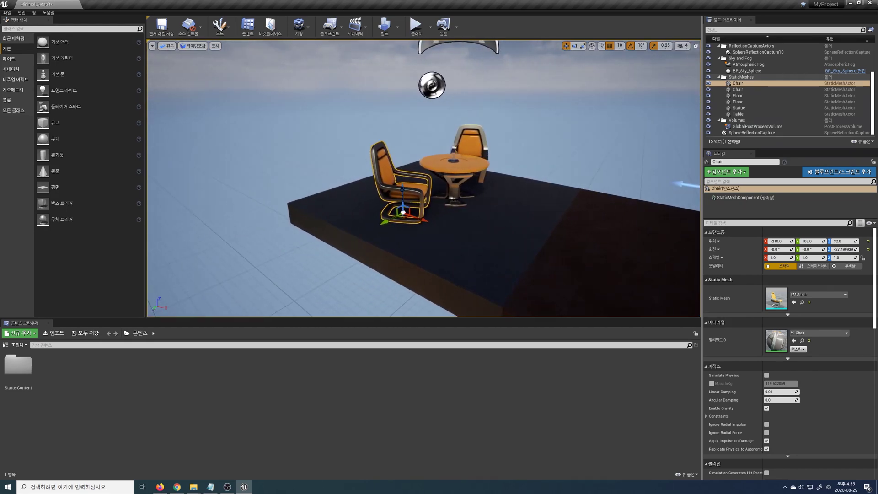
left_click_drag(406, 192, 433, 269)
key("ctrl+z")
key("ctrl+z")
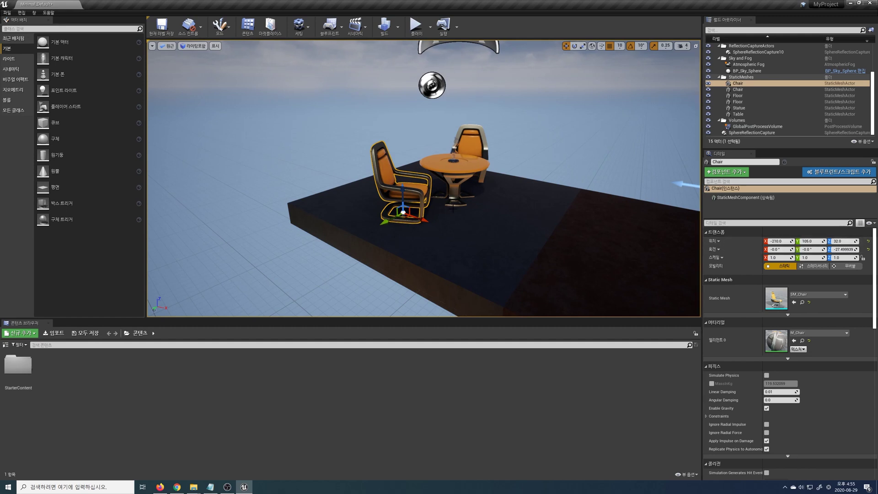
left_click_drag(429, 222, 485, 253)
key("ctrl+z")
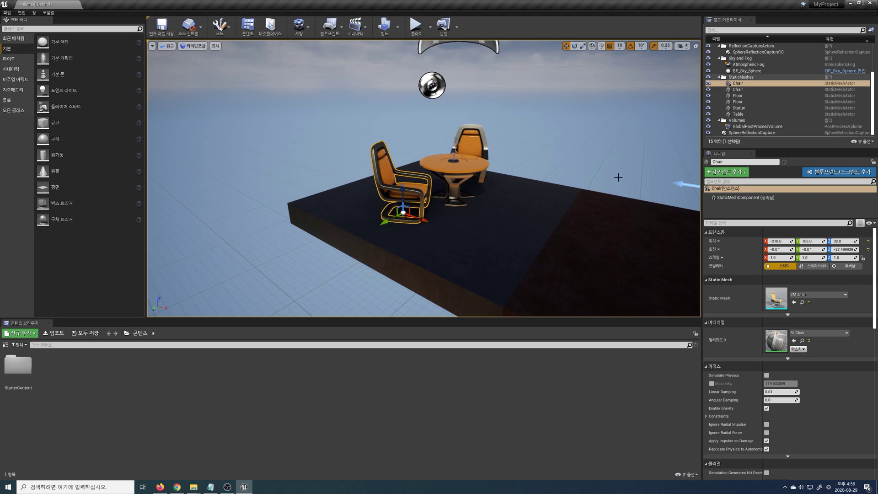
Step: Try moving the chair along X with the position grid snap set to 1 and with grid snapping turned off
left_click(620, 46)
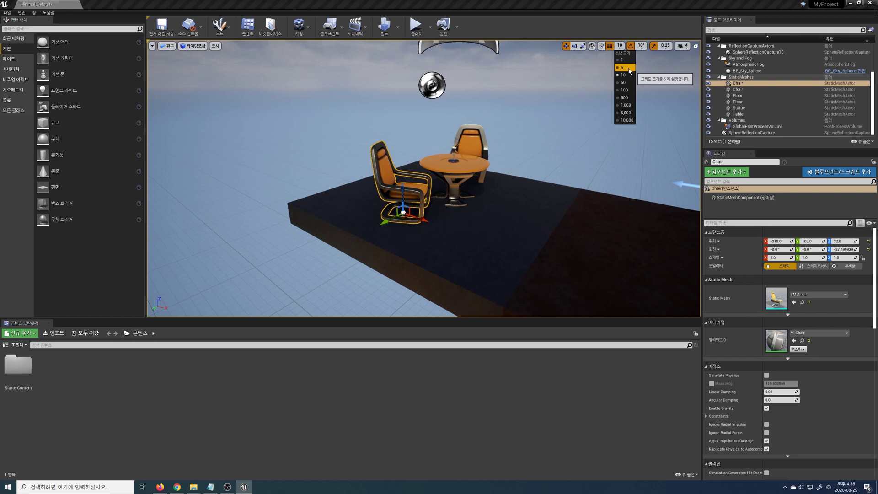
left_click(629, 61)
left_click_drag(423, 220, 516, 238)
key("ctrl+z")
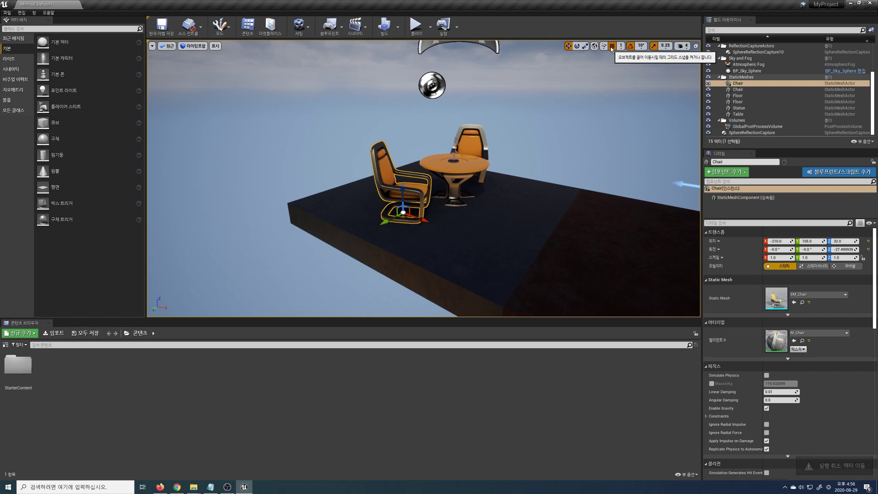
left_click(611, 46)
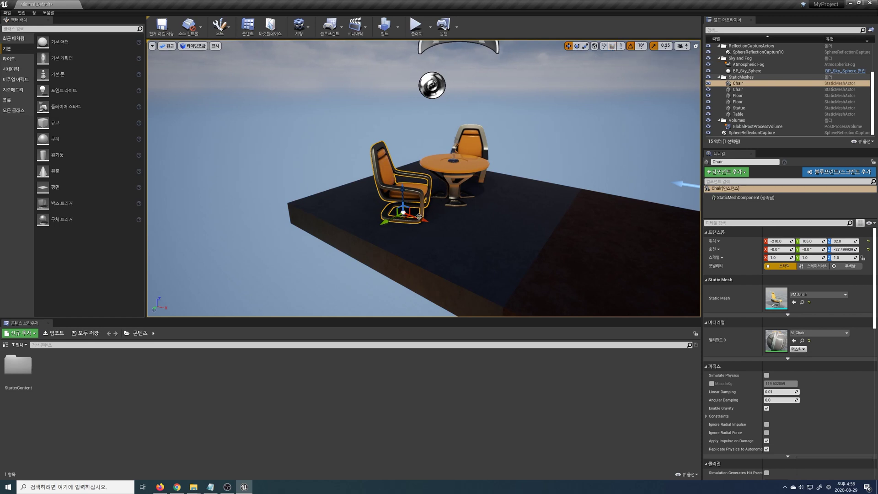
left_click_drag(403, 220, 511, 244)
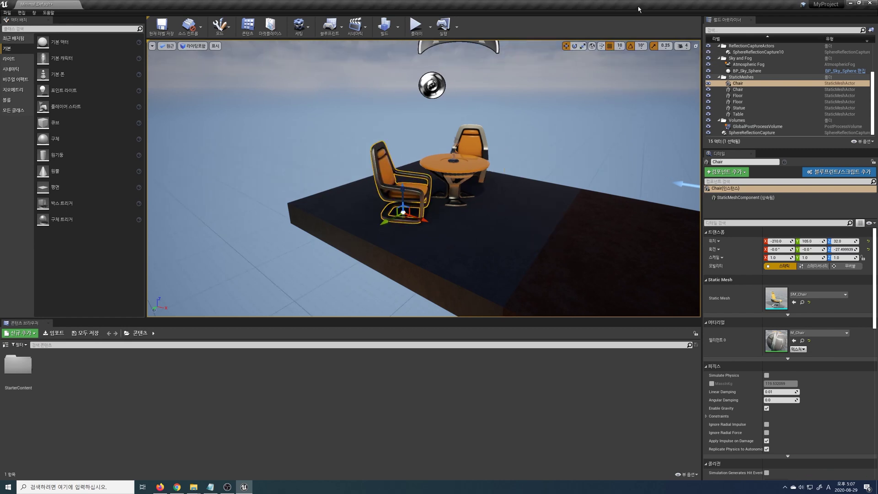
Step: Try rotating the left-hand chair about several axes with the rotate gizmo, undoing the rotations
left_click(573, 48)
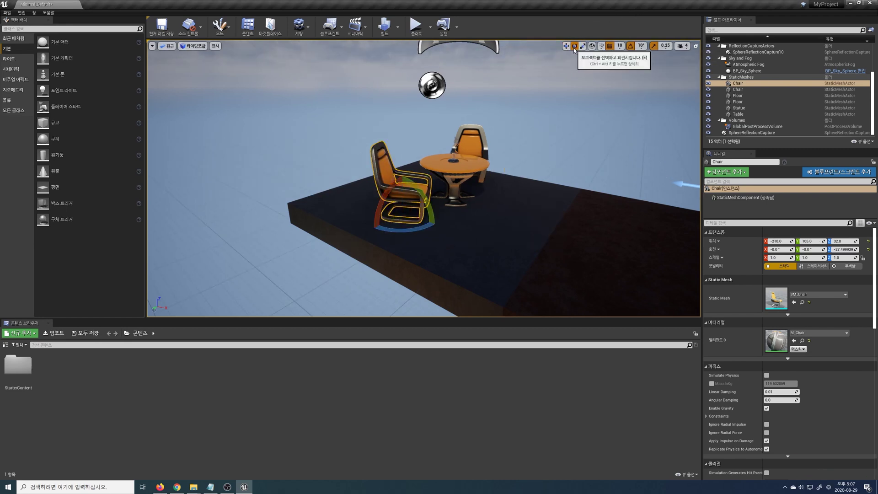
right_click_drag(559, 146, 418, 174)
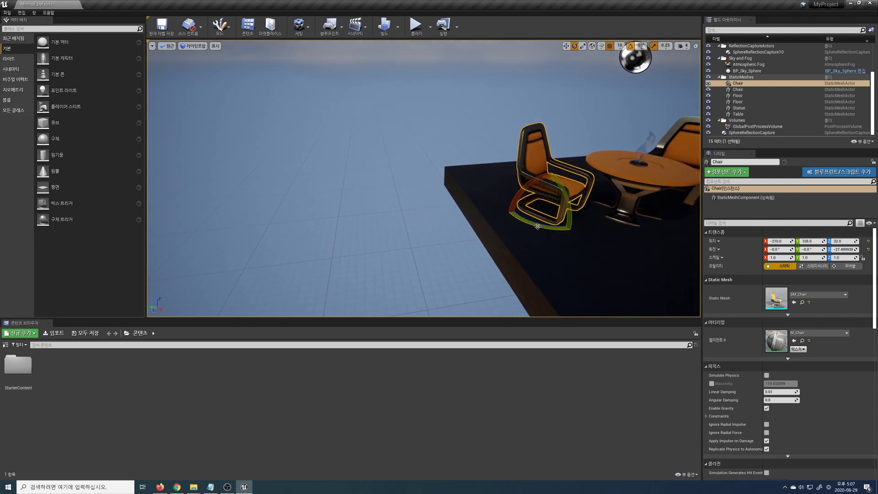
right_click_drag(502, 196, 572, 201)
left_click_drag(402, 201, 426, 158)
key("ctrl+z")
left_click_drag(458, 212, 431, 160)
key("ctrl+z")
key("ctrl+z")
key("ctrl+z")
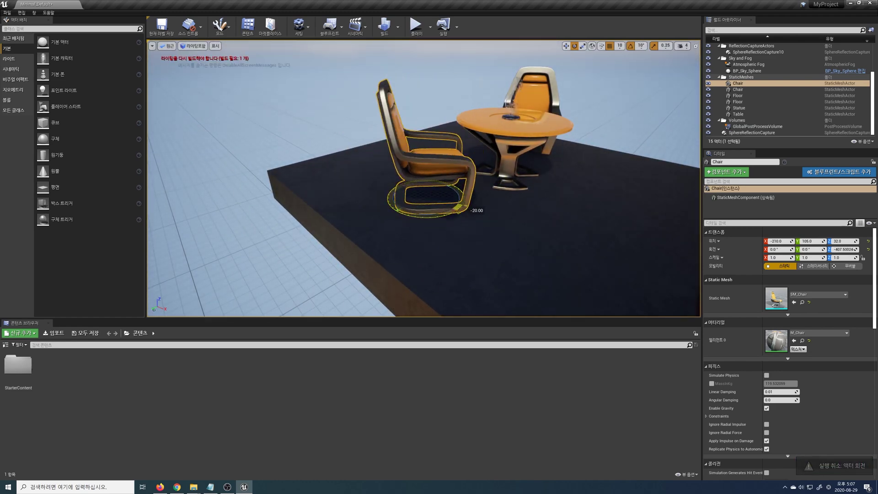
left_click_drag(439, 216, 458, 212)
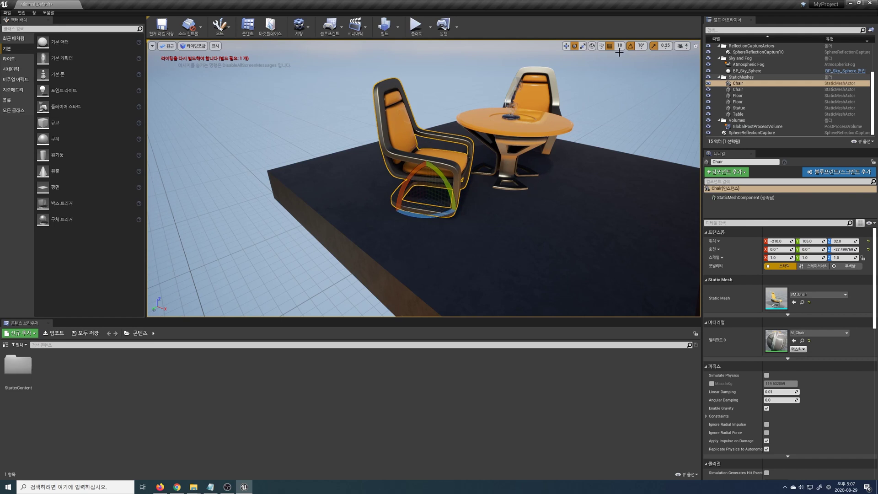
Step: View the rotation snap angles, turn off rotation snapping and switch the chair's gizmo to scale
left_click(641, 46)
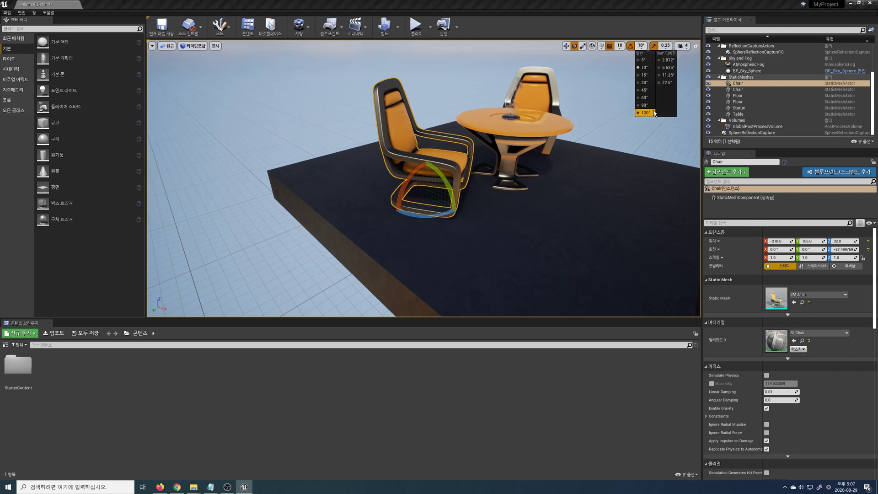
left_click(630, 46)
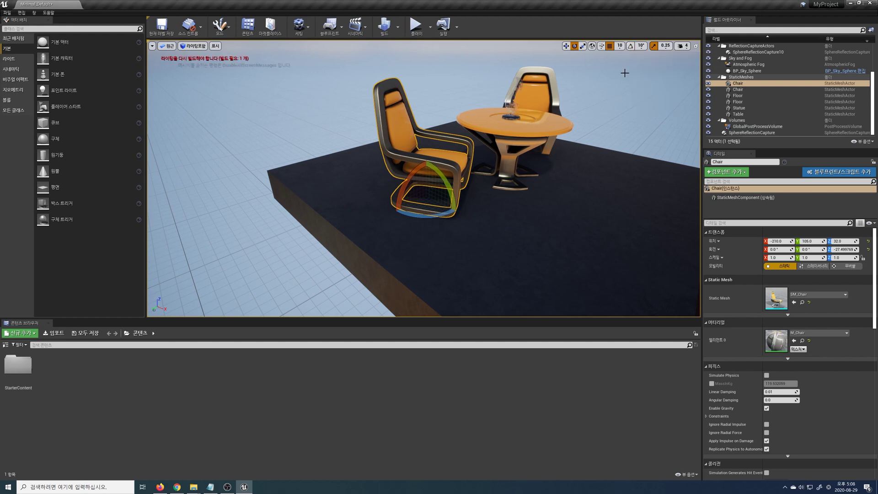
left_click(583, 46)
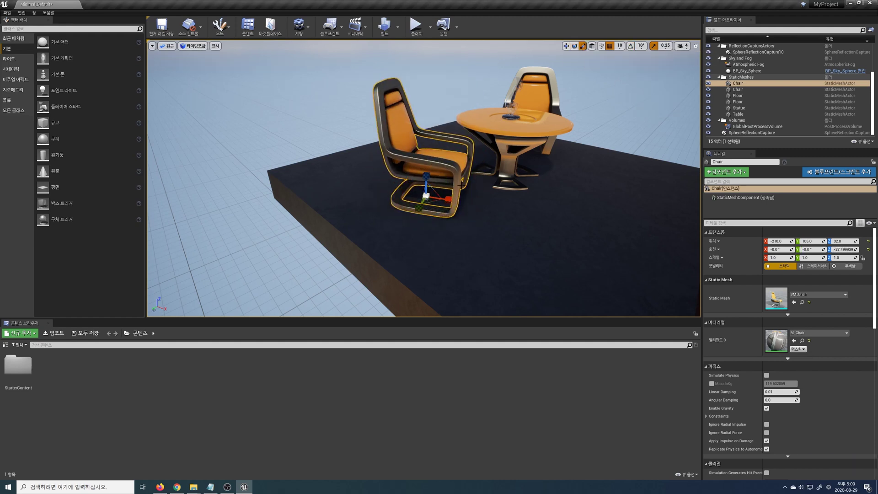
Step: Try stretching the chair to a Z scale of 2.25 and a Y scale of 4.25, undoing the scaling
mouse_move(426, 196)
right_mouse_down()
mouse_move(384, 208)
mouse_move(388, 170)
mouse_move(389, 197)
mouse_move(420, 211)
right_mouse_up()
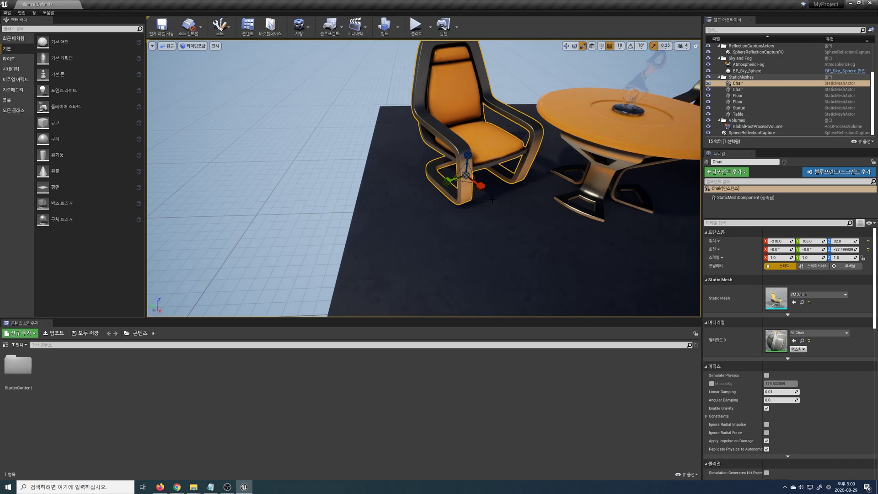
left_click_drag(467, 156, 467, 114)
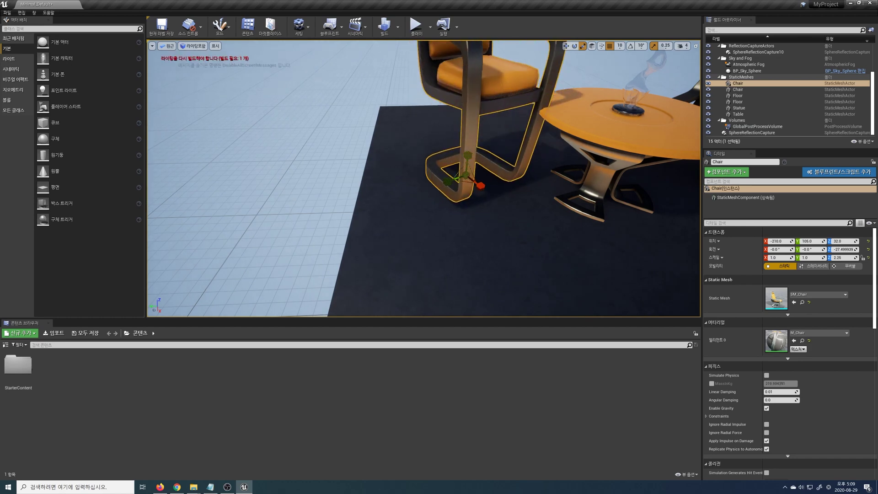
right_click_drag(467, 115, 471, 69)
key("ctrl+z")
key("ctrl+z")
key("ctrl+z")
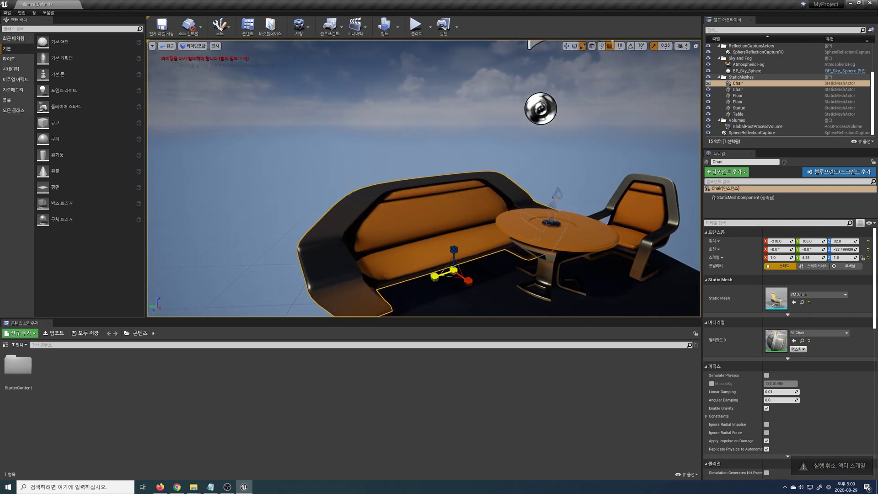
Step: Try scaling the chair along X and to 3.0 on Y and Z together, undoing each scaling
left_click_drag(467, 280, 503, 302)
right_click_drag(443, 202, 402, 206)
key("ctrl+z")
left_click_drag(445, 201, 411, 156)
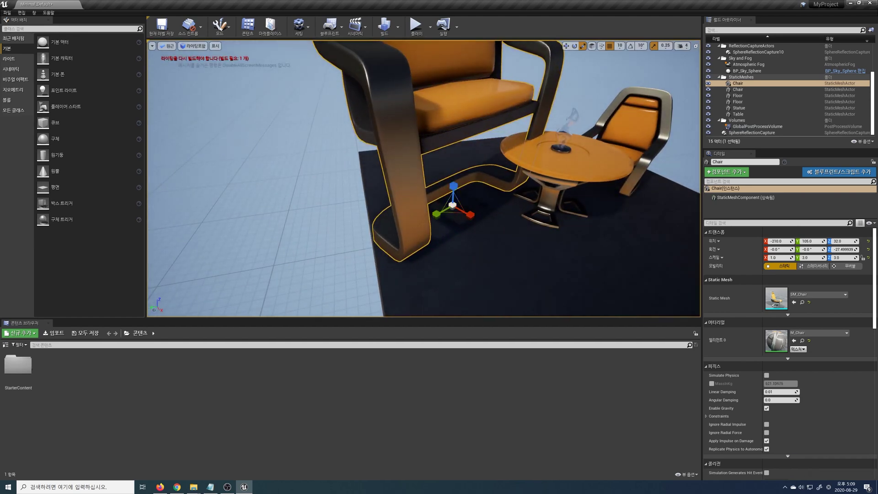
right_click_drag(505, 291, 471, 238)
scroll(505, 290, "down", 4)
key("ctrl+z")
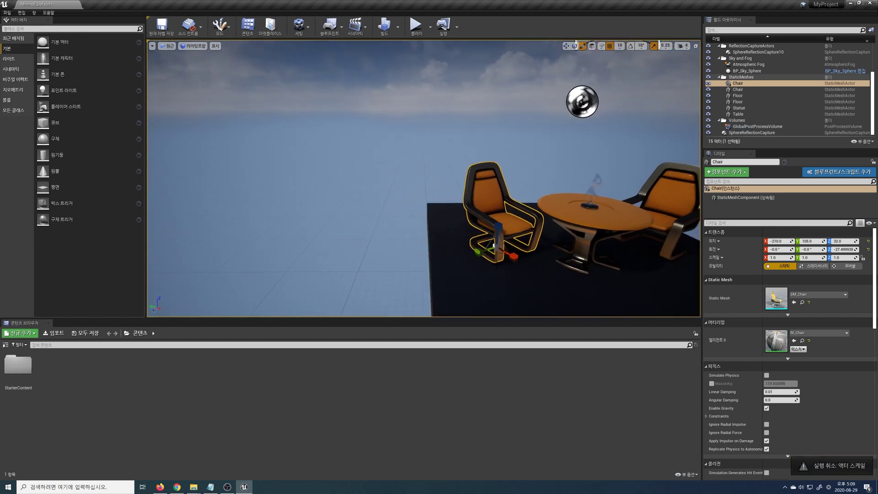
left_click_drag(496, 254, 497, 288)
key("ctrl+z")
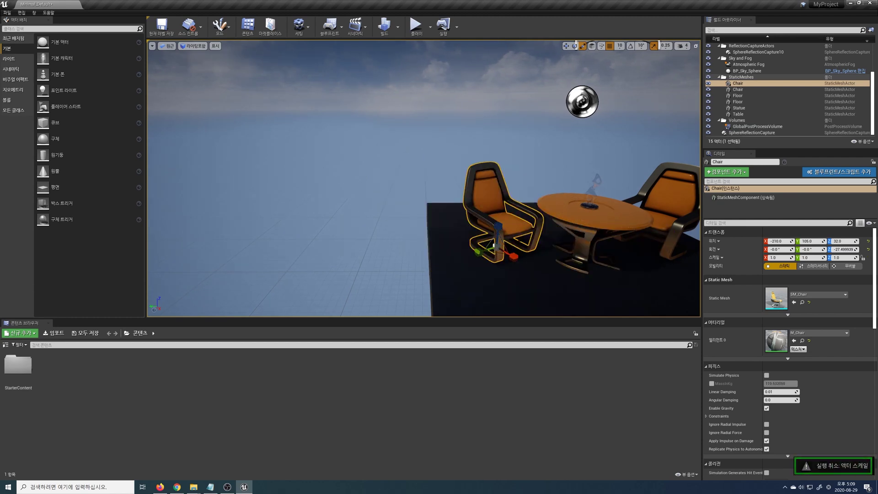
Step: Scale the left-hand chair uniformly to 2.75, view the scale snap sizes and undo the scaling
right_click_drag(534, 248, 564, 289)
key("w")
key("Down")
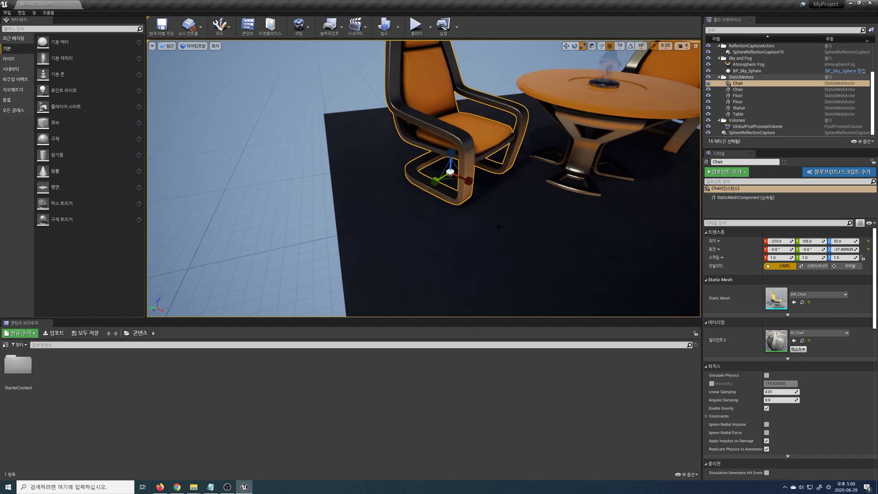
scroll(479, 224, "down", 1)
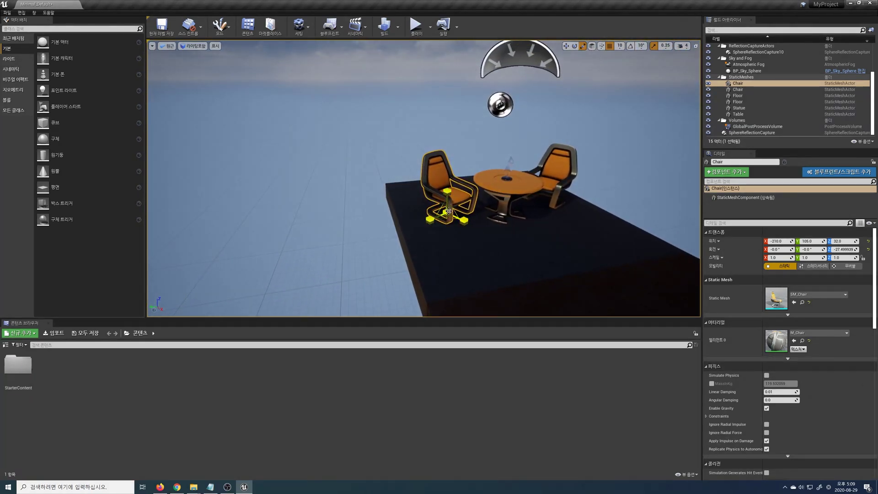
left_click_drag(447, 213, 471, 189)
key("d")
right_click_drag(447, 213, 480, 208)
key("d")
key("s")
key("a")
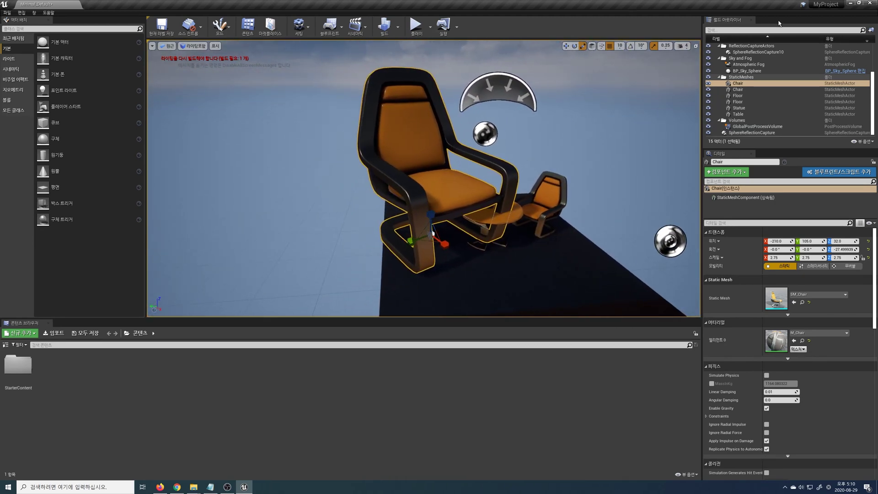
left_click(664, 47)
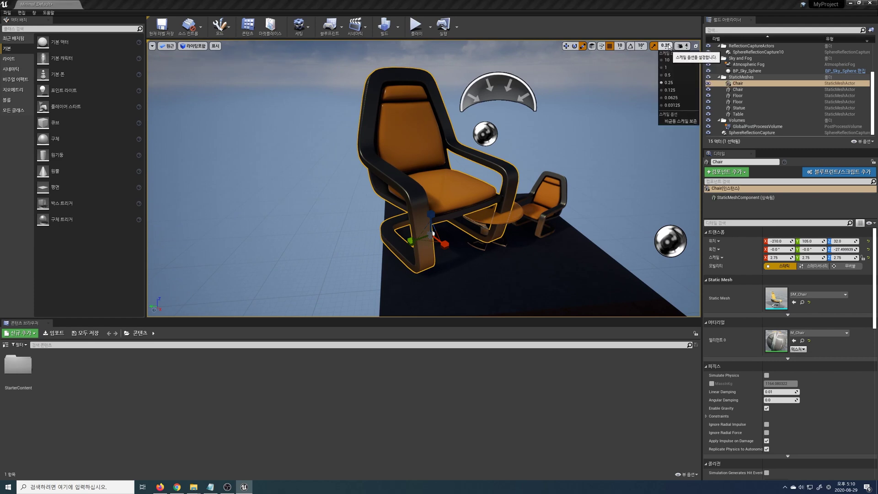
key("ctrl+z")
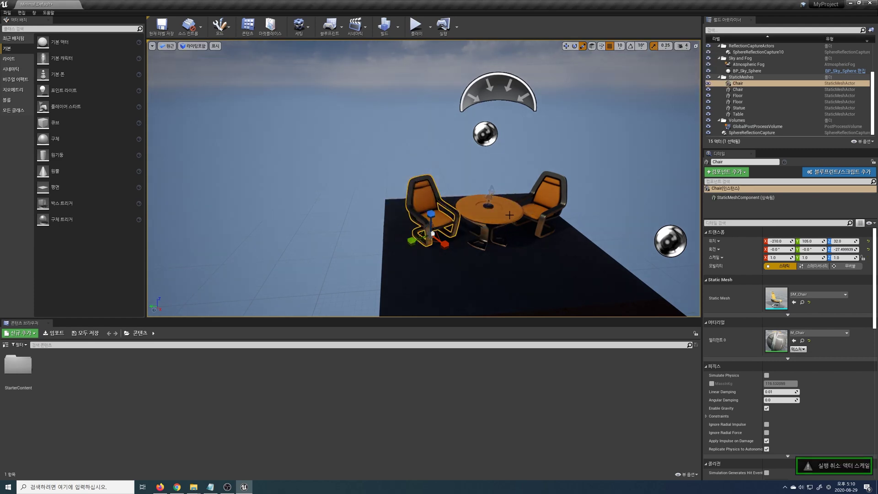
Step: Switch the chair's gizmo between move, rotate and scale, ending on scale
left_click(574, 46)
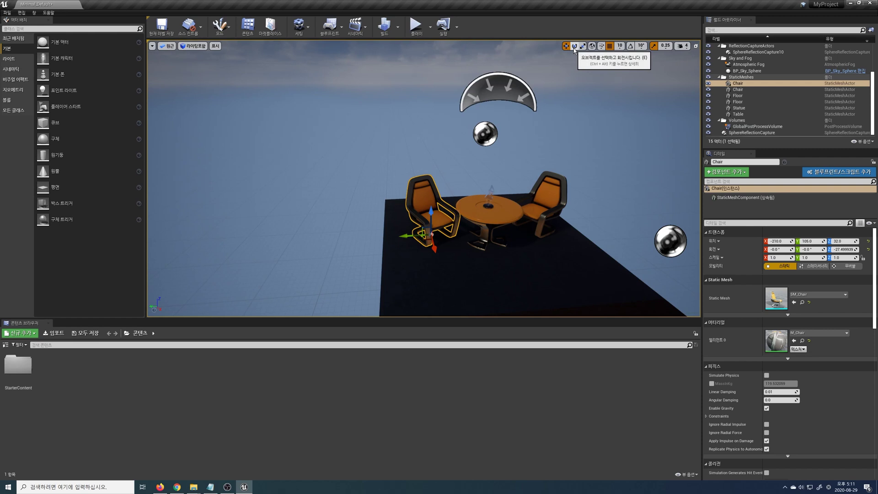
left_click(582, 48)
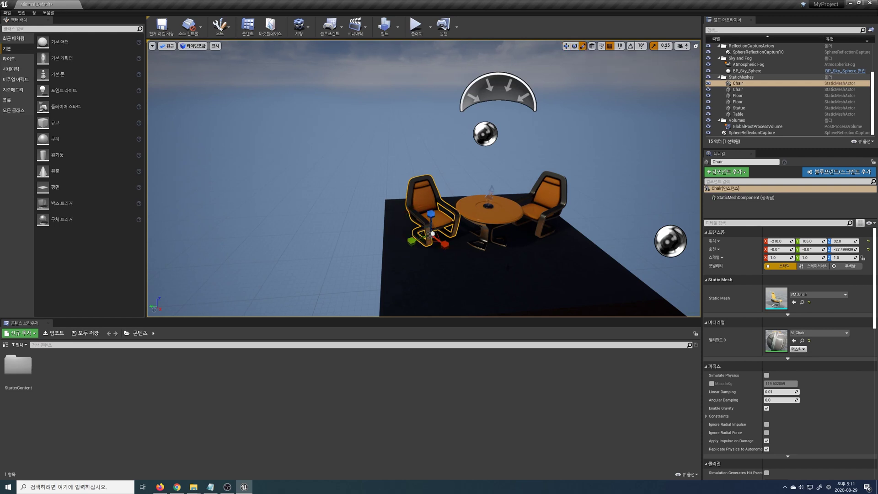
key("w")
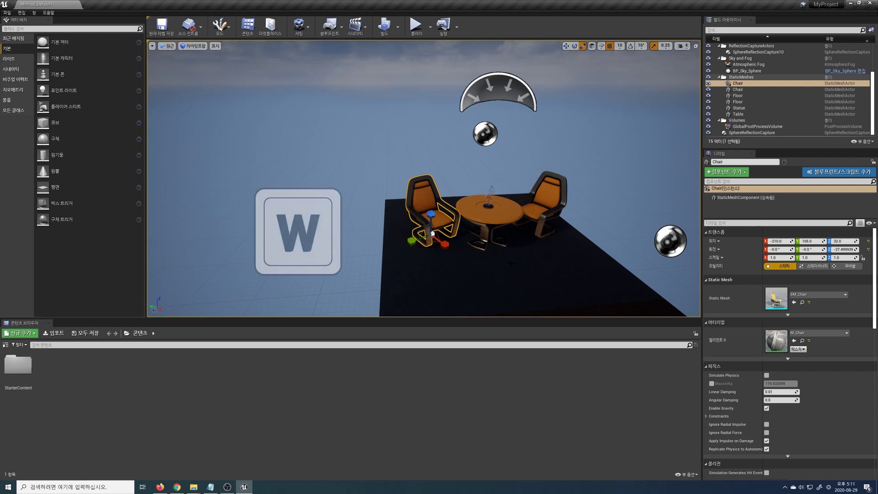
key("e")
key("r")
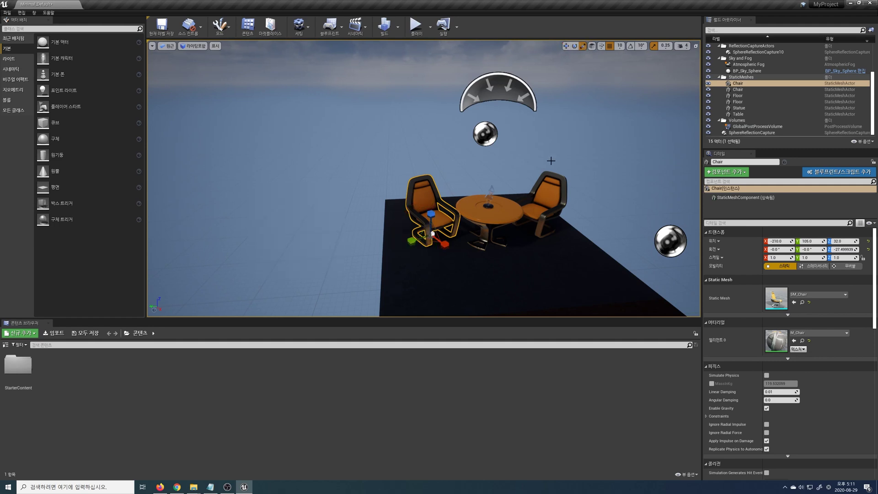
Step: Select the sphere reflection capture, the player start and the background sound actor in turn, using the move gizmo
right_click_drag(517, 172, 626, 173)
scroll(556, 202, "down", 2)
key("s")
scroll(498, 188, "down", 2)
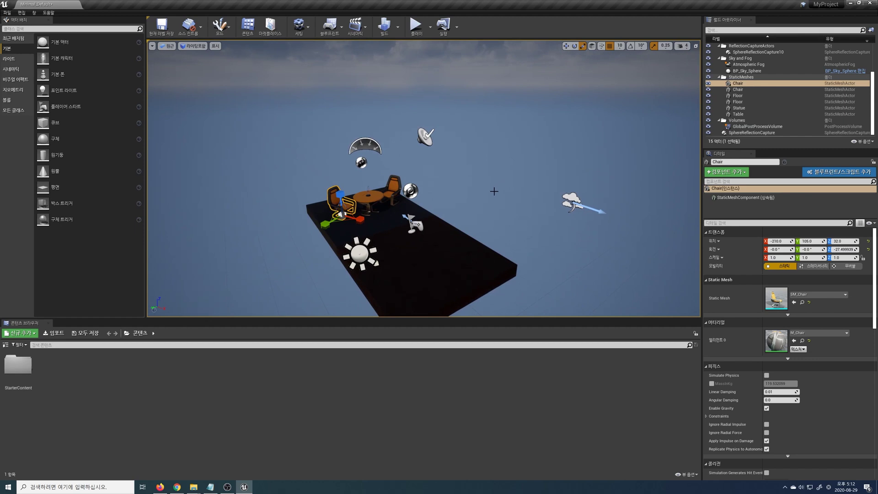
left_click(411, 190)
key("w")
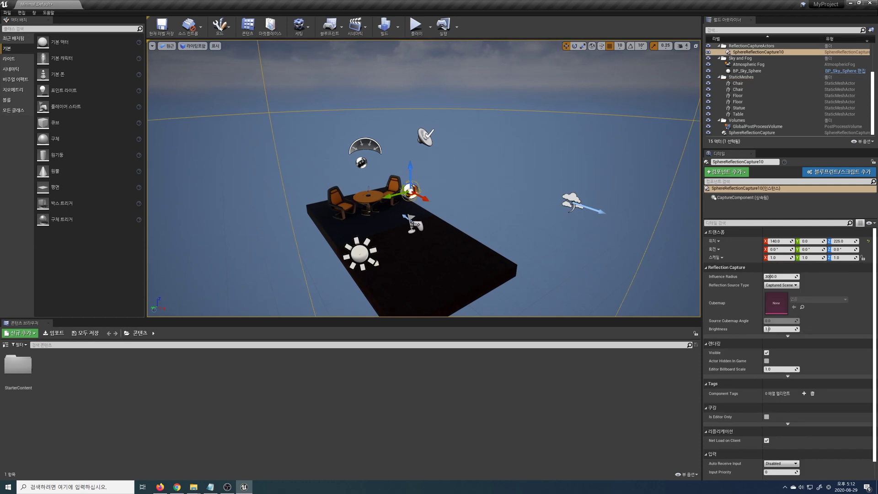
left_click(414, 225)
left_click(427, 138)
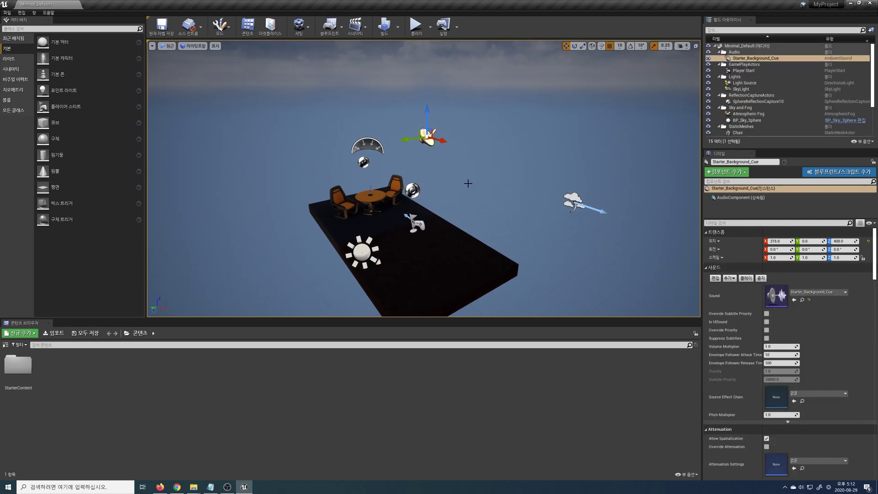
Step: Turn on game view to hide the actor icons and select the sky sphere
mouse_move(487, 188)
right_mouse_down()
mouse_move(457, 197)
mouse_move(487, 188)
right_mouse_up()
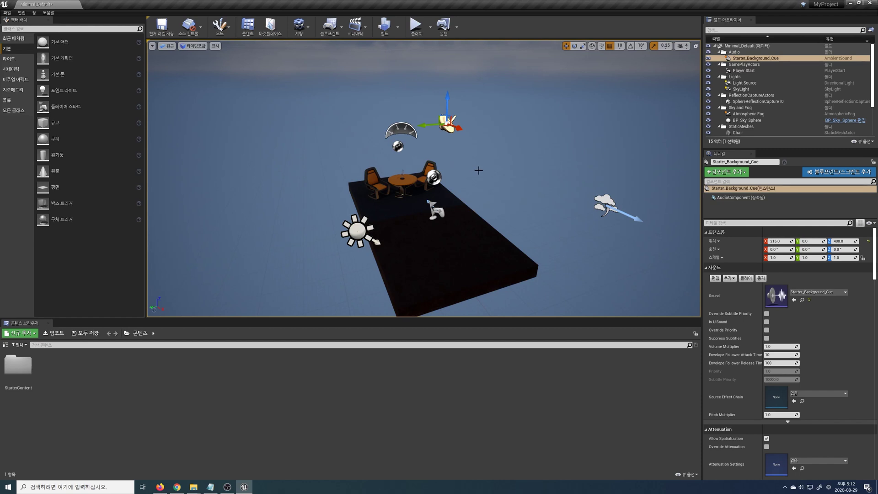
key("g")
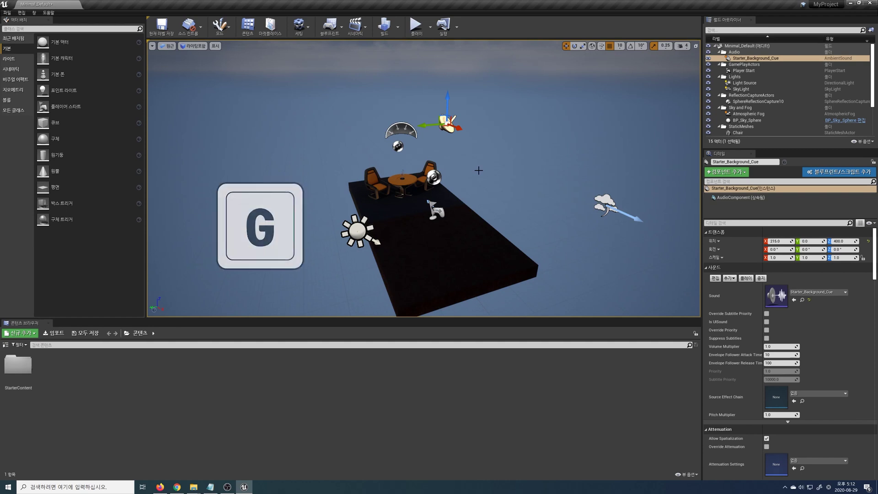
left_click(462, 163)
right_click_drag(462, 164, 434, 200)
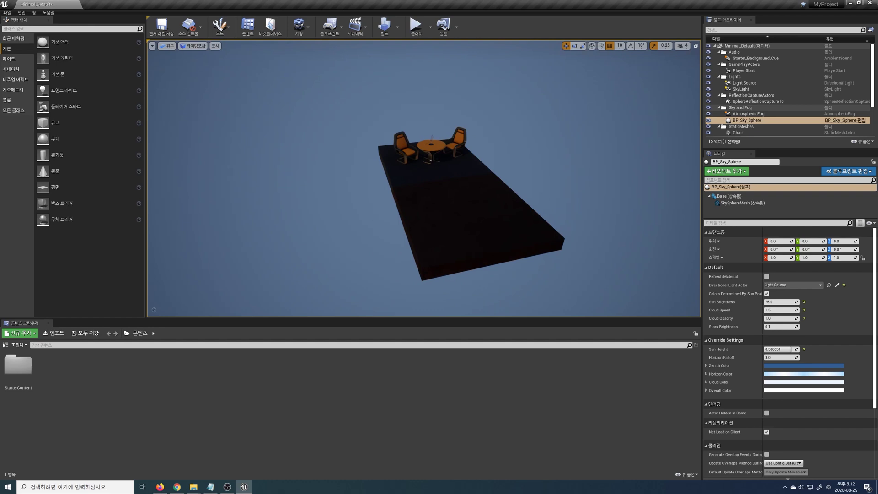
Step: Turn off game view and place the P_Fire particle system from StarterContent/Particles on the brown floor in front of the chairs
key("g")
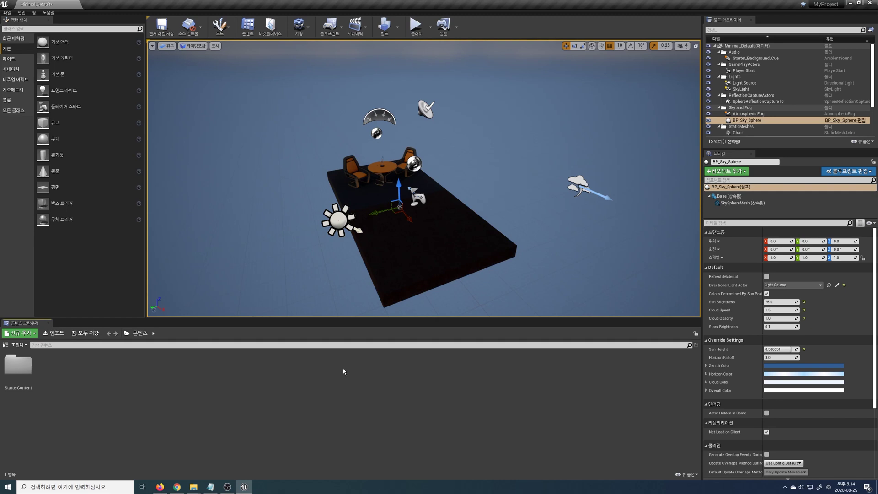
left_click(5, 344)
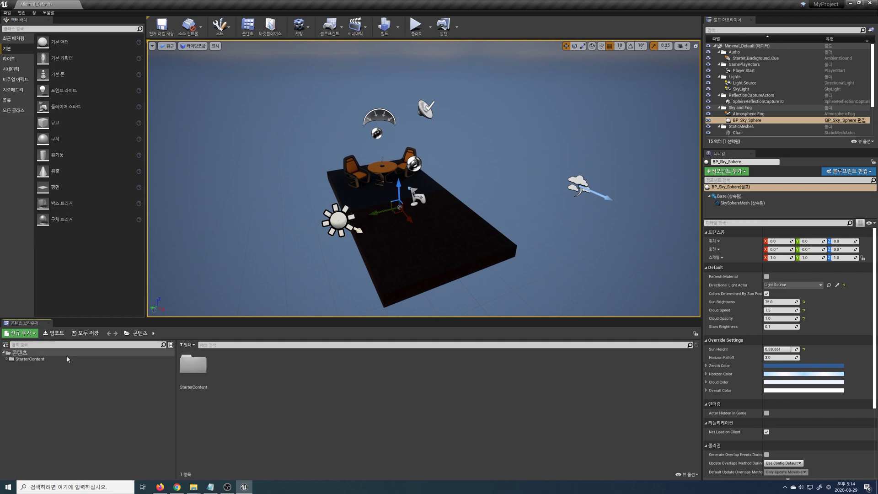
double_click(194, 363)
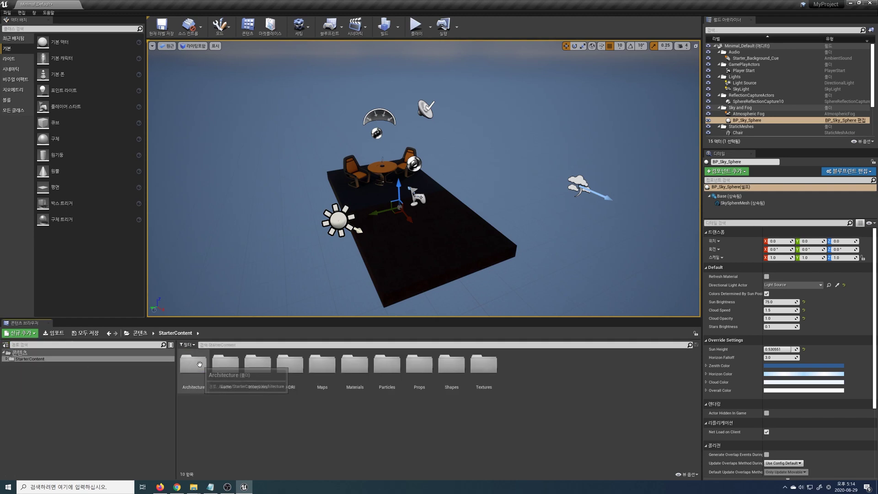
double_click(387, 365)
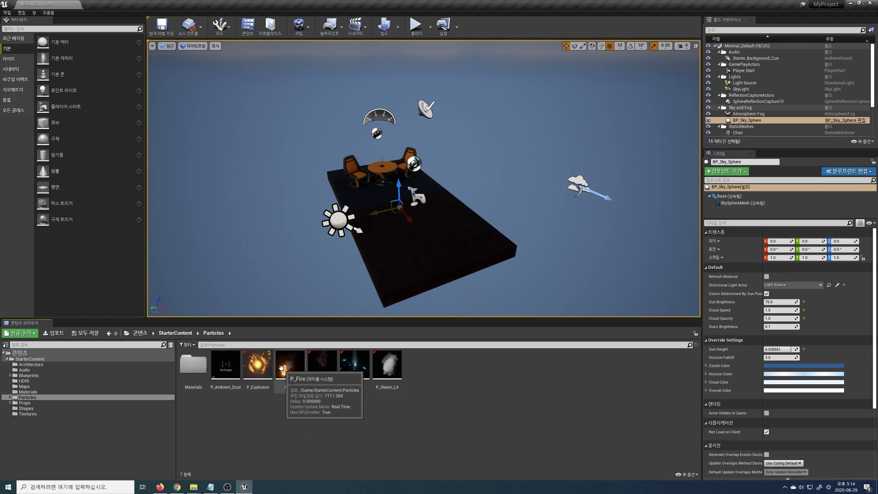
left_click_drag(290, 368, 425, 231)
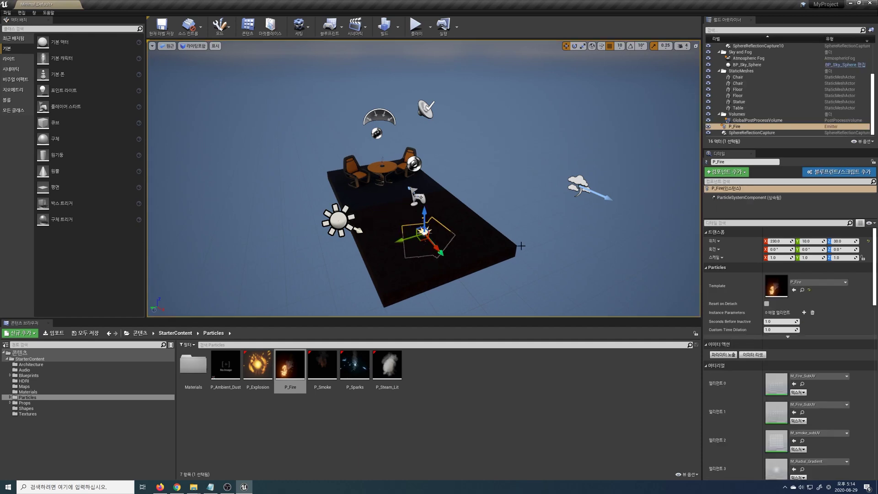
Step: Select the sky sphere and turn off realtime updating in the viewport with the fire in close view
left_click(525, 284)
right_click_drag(525, 283, 499, 273)
key("w")
key("ctrl+r")
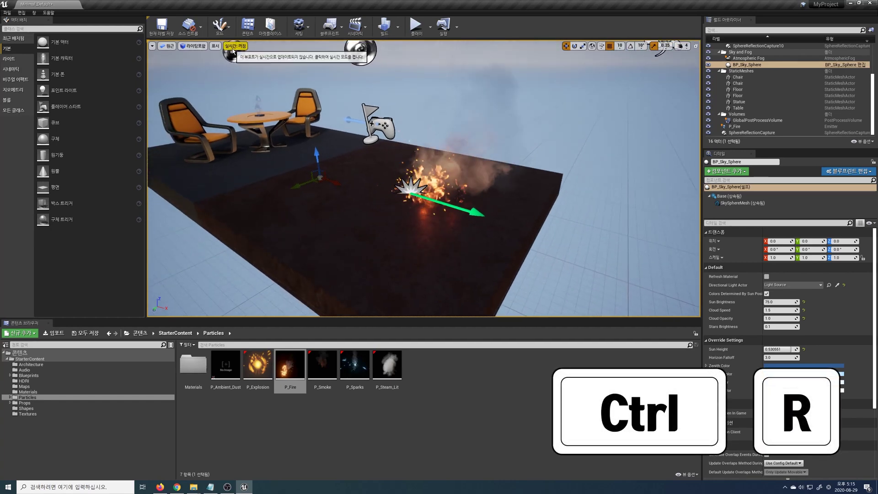
Step: Fly around the fire effect and examine it from several sides and from a distance
right_click_drag(333, 111, 697, 137)
key("a")
key("a")
key("a")
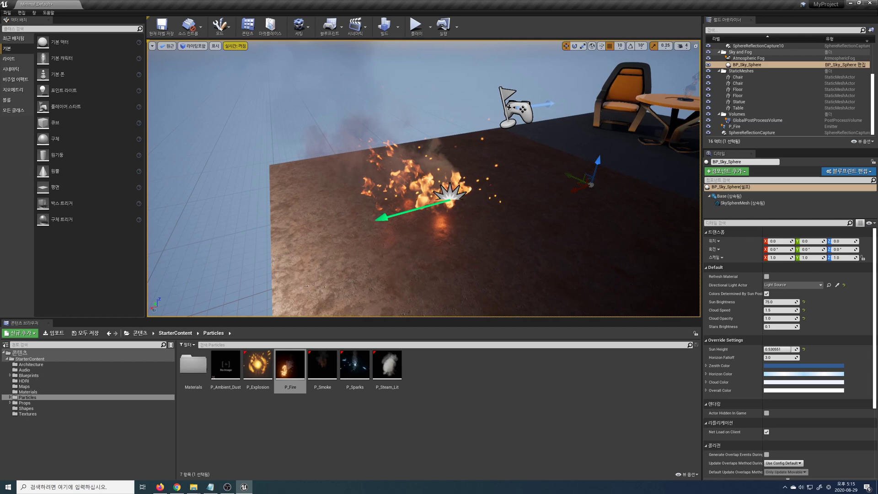
key("a")
right_click_drag(424, 179, 535, 188)
right_click_drag(377, 191, 374, 141)
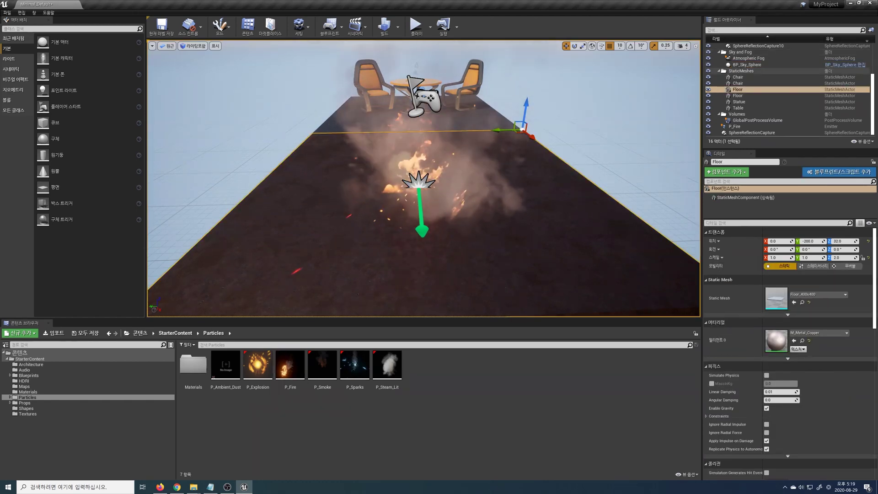
right_click_drag(373, 141, 330, 129)
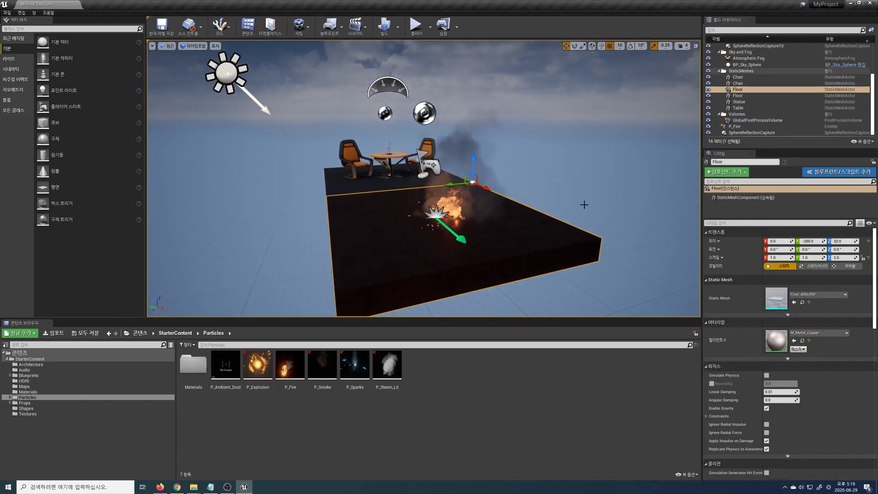
Step: Switch the viewport to immersive full-screen mode, examine the scene around the chairs and fire, and restore the normal editor layout
key("F11")
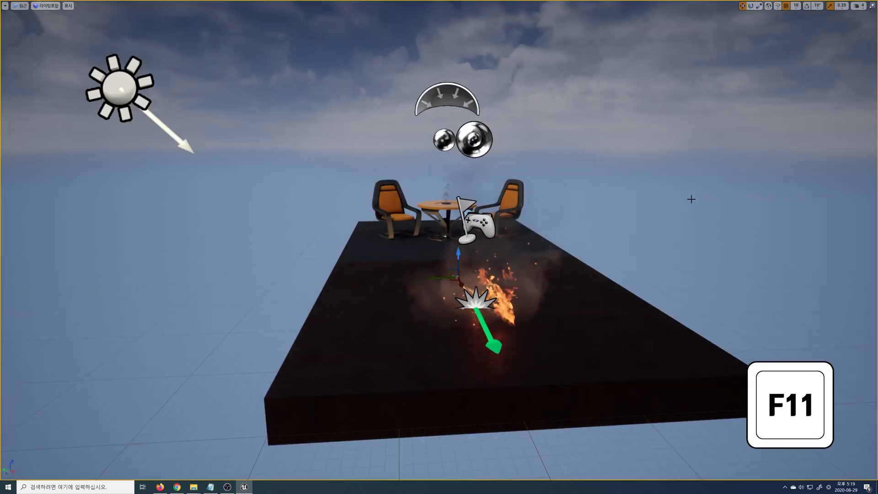
right_click_drag(718, 190, 828, 190)
key("a")
key("w")
key("a")
key("a")
key("a")
right_click_drag(663, 210, 496, 205)
key("d")
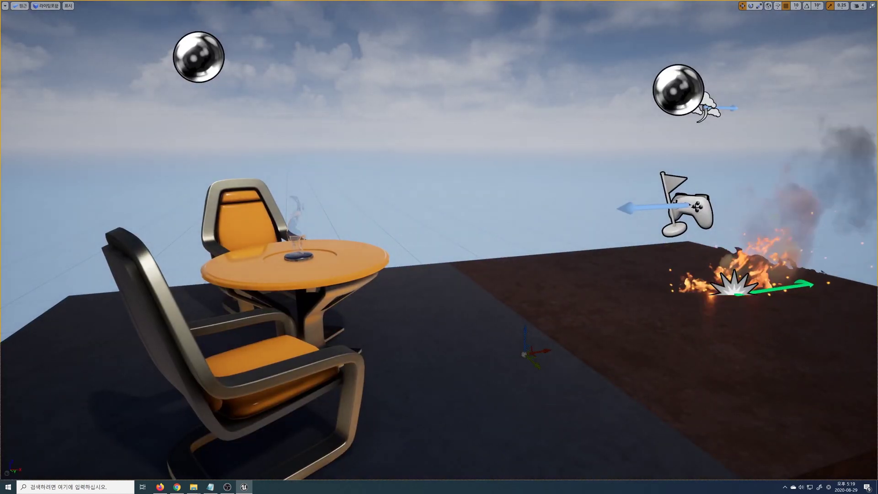
key("F11")
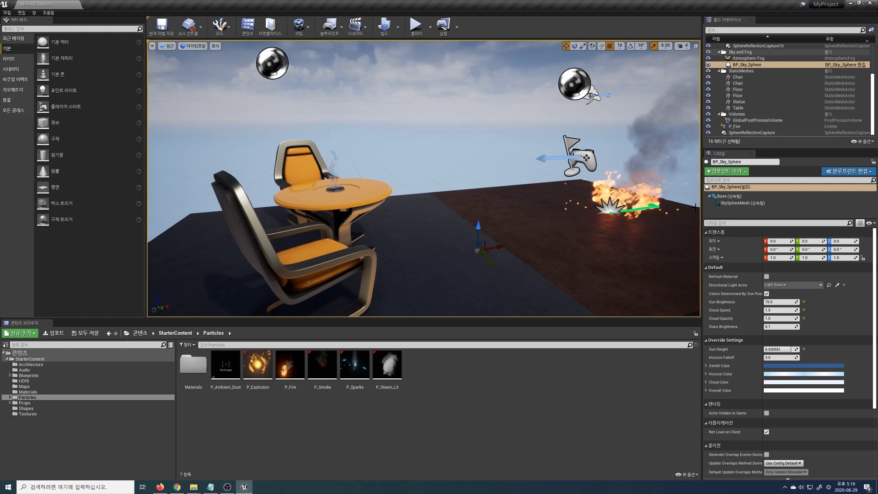